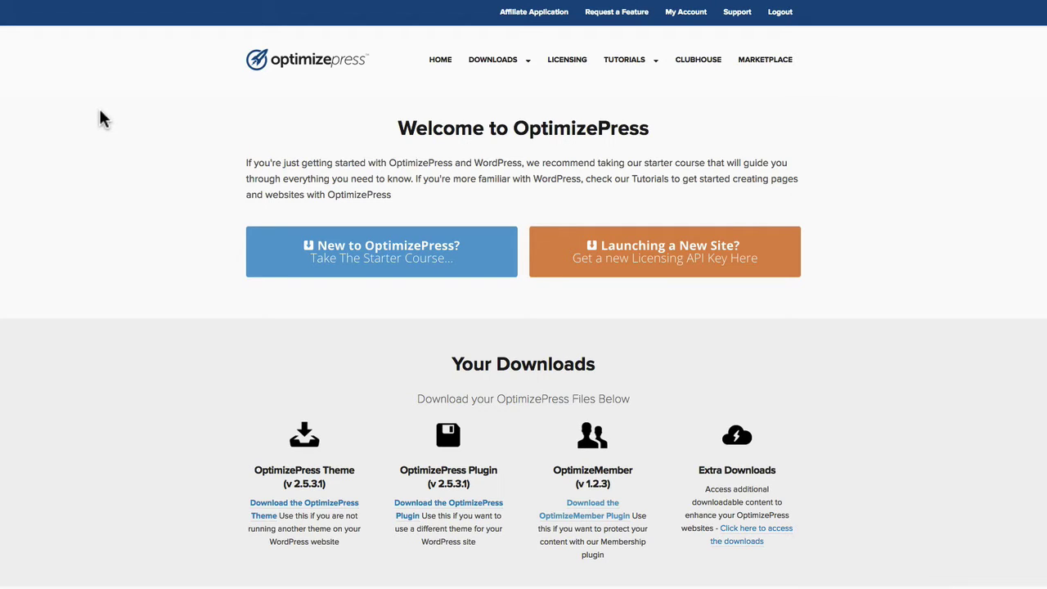
- Switch to the WordPress admin and open the form for uploading a new plugin
scroll(140, 133, down, 3)
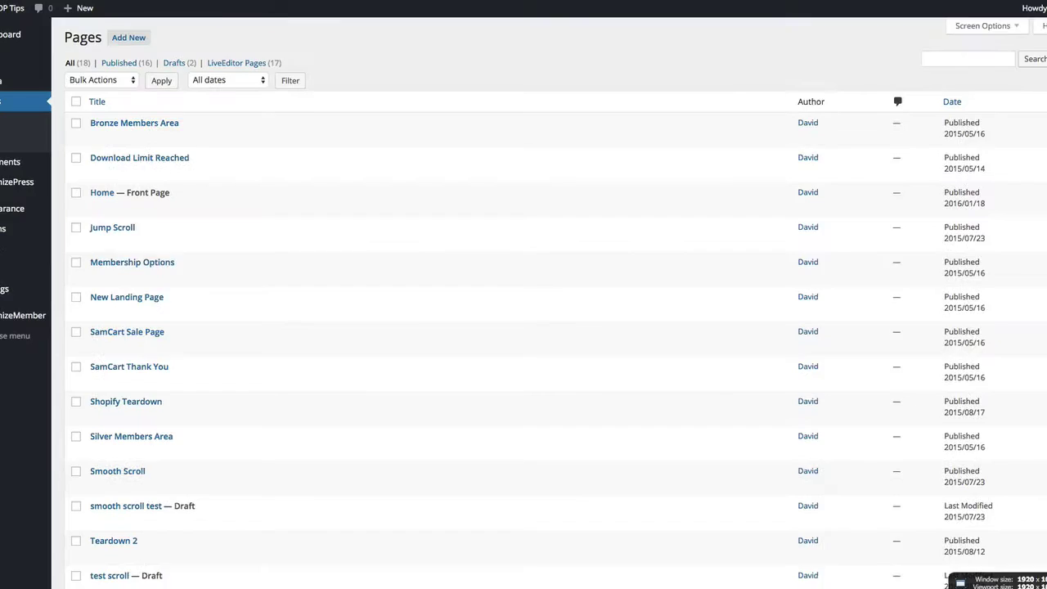
mouse_move(7, 258)
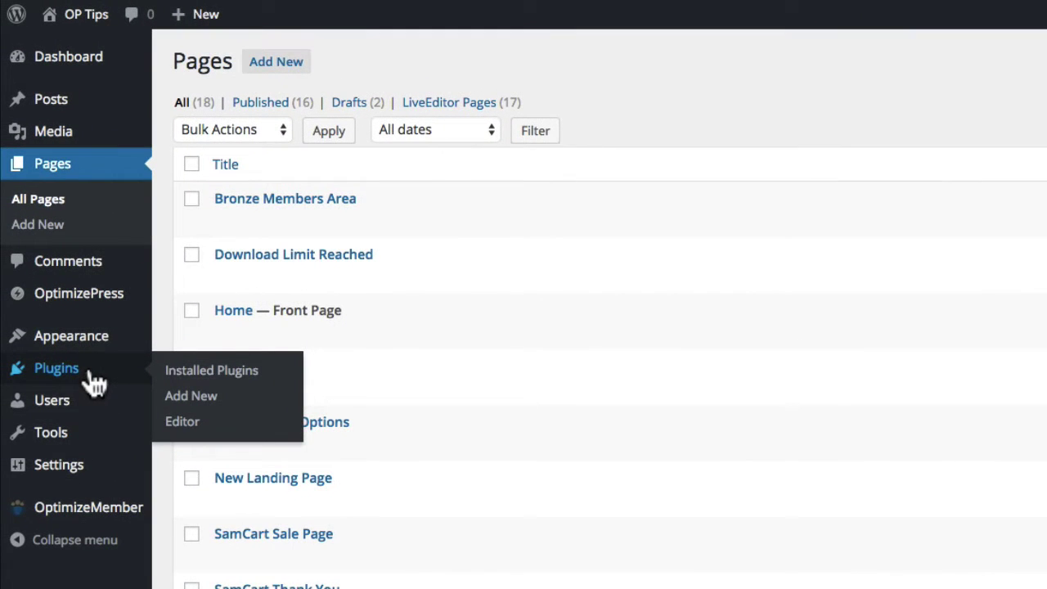
click(179, 400)
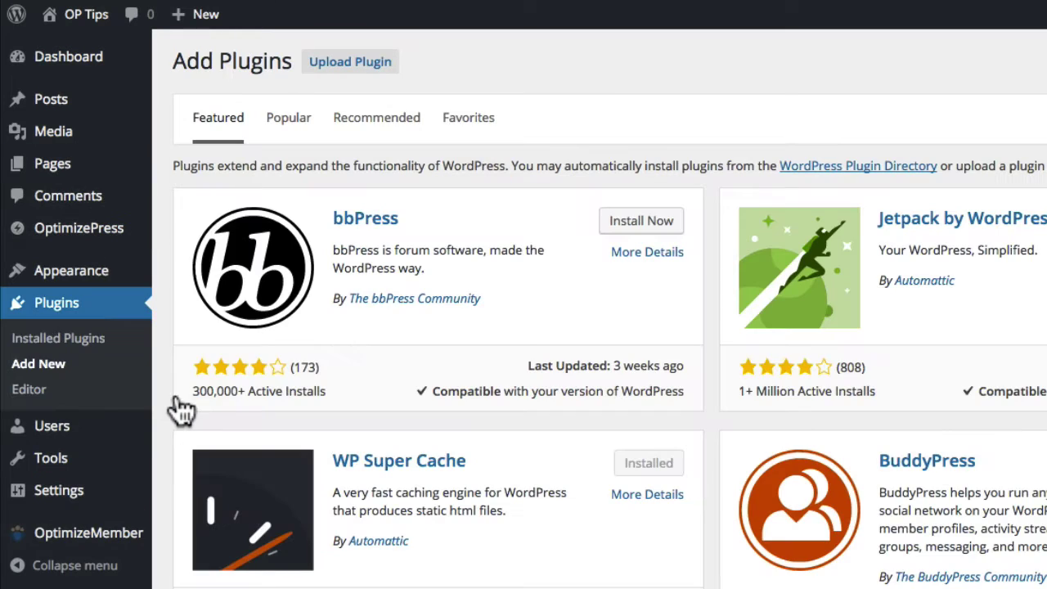
click(357, 62)
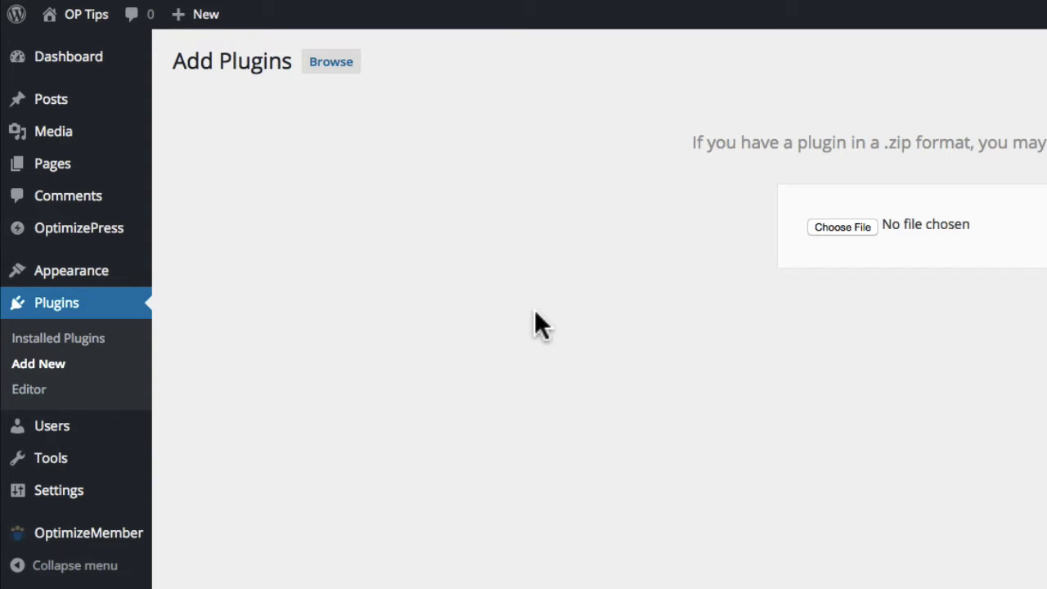
- Open OptimizeMember's Quick-Start Guide and look over the plugin's list of settings pages
mouse_move(72, 540)
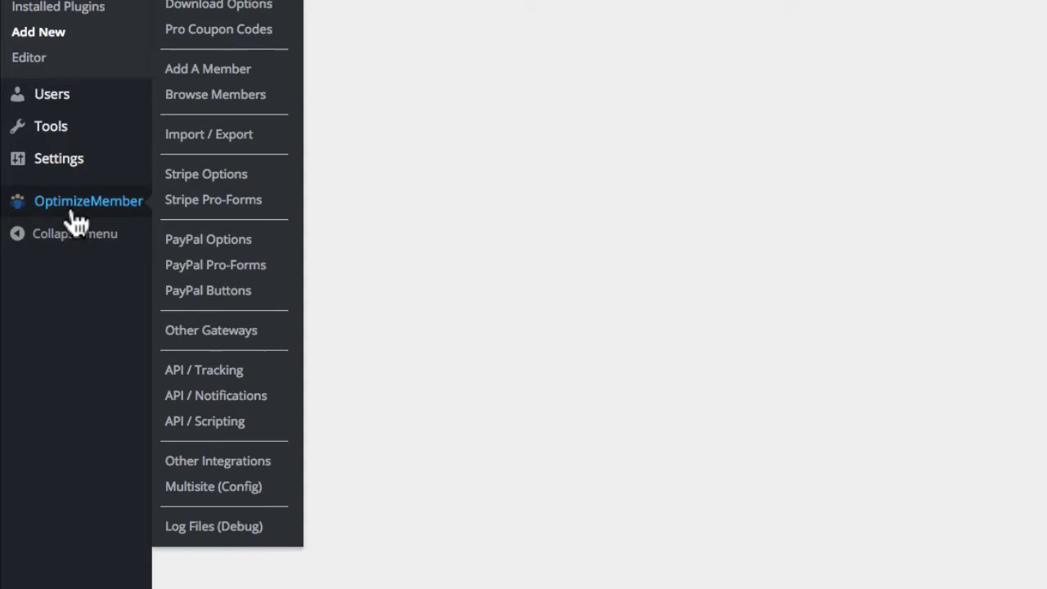
click(72, 215)
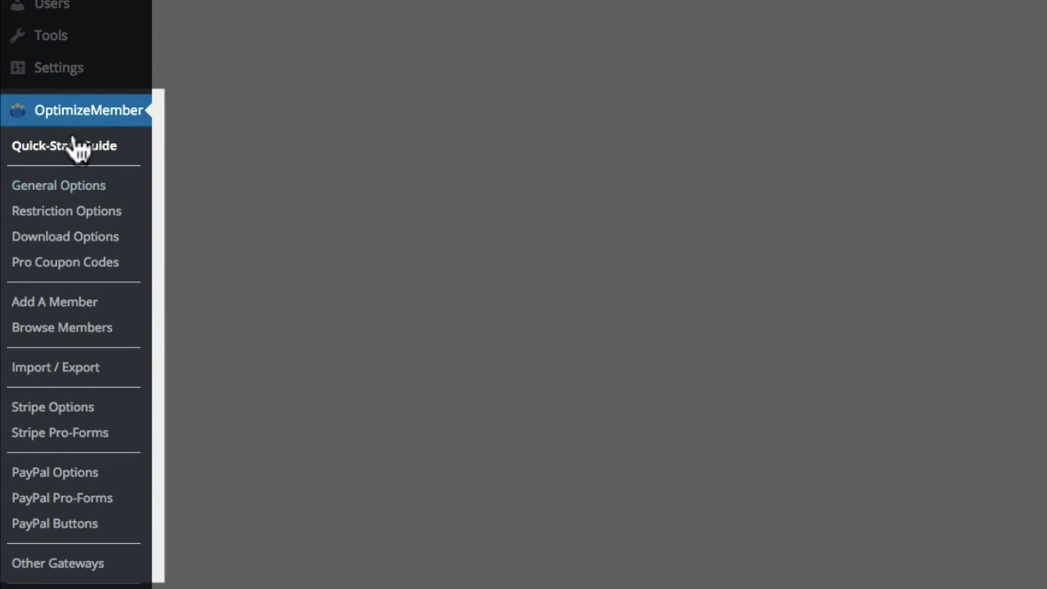
scroll(74, 148, down, 3)
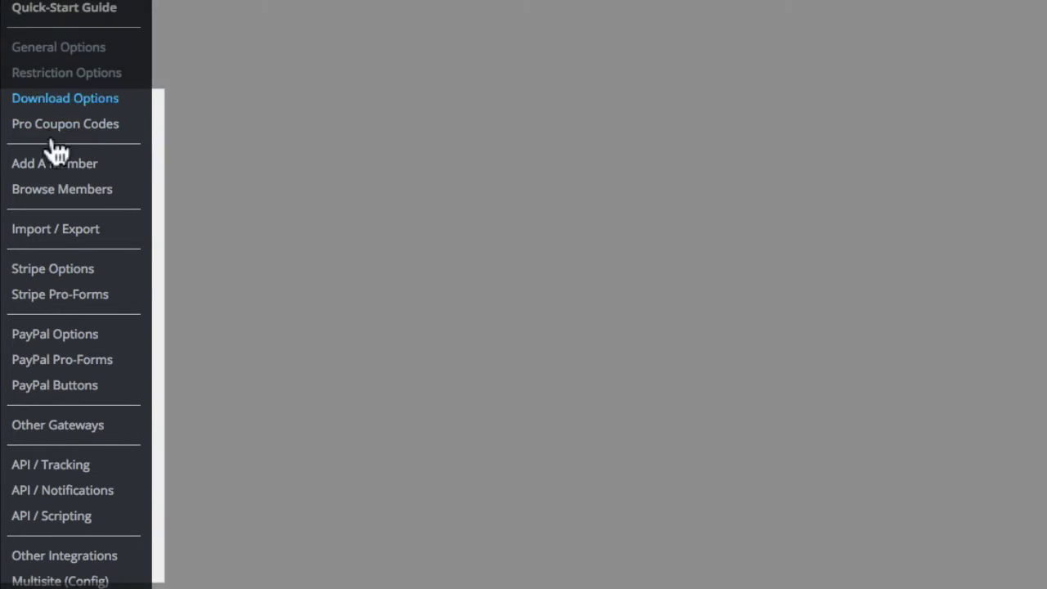
scroll(70, 77, up, 5)
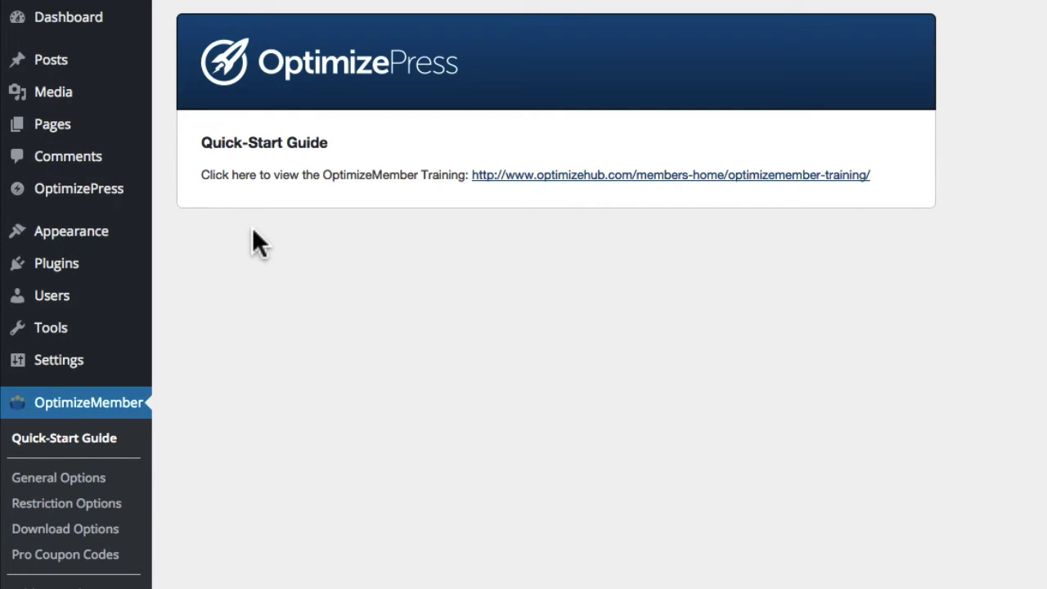
- List all pages of the site and view the SamCart Sale Page and the SamCart Thank You page
mouse_move(74, 136)
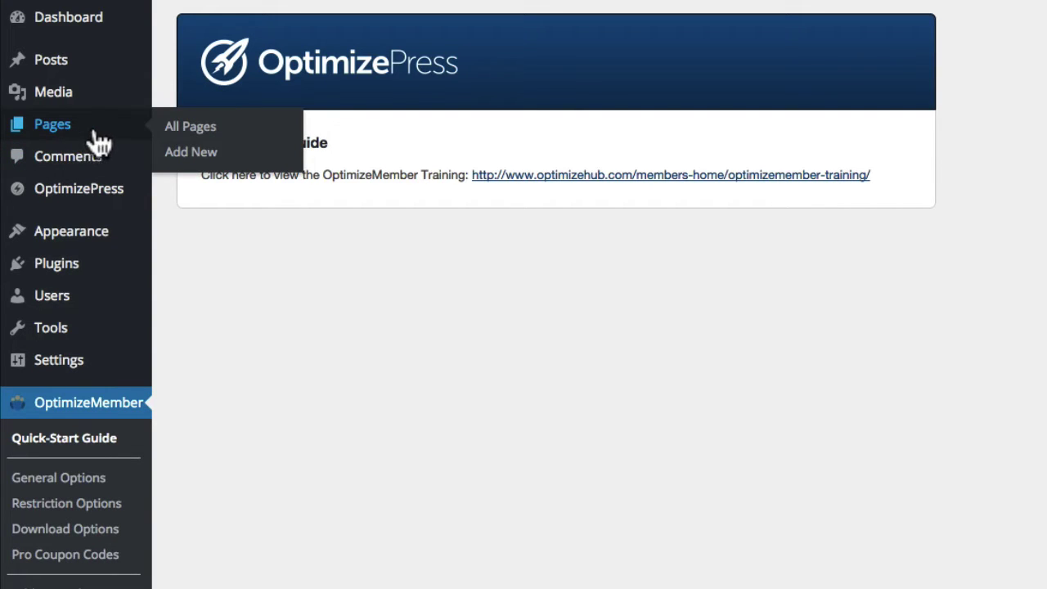
click(175, 131)
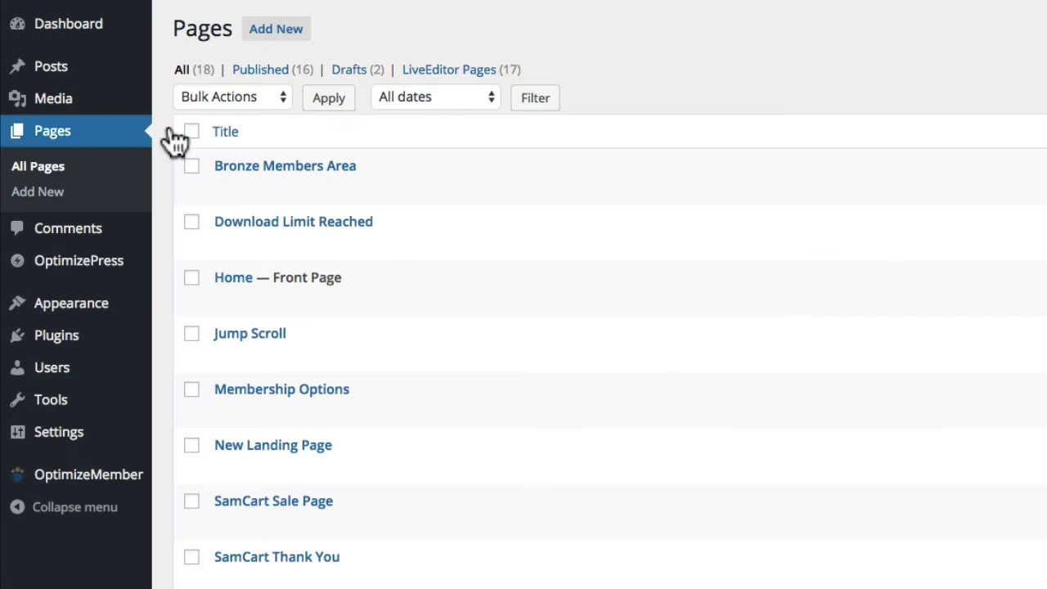
scroll(353, 225, down, 5)
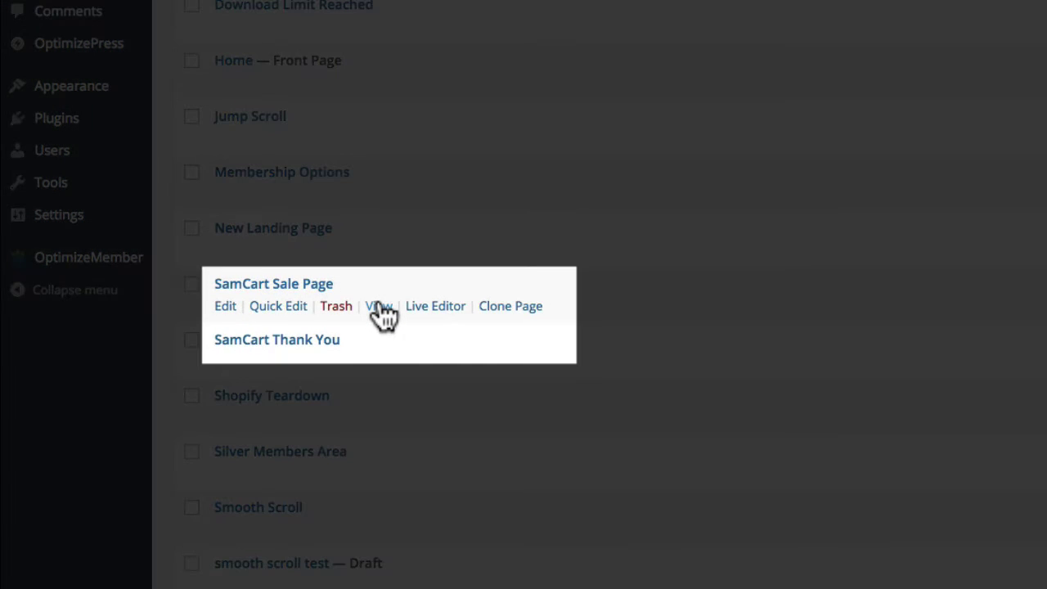
click(381, 308)
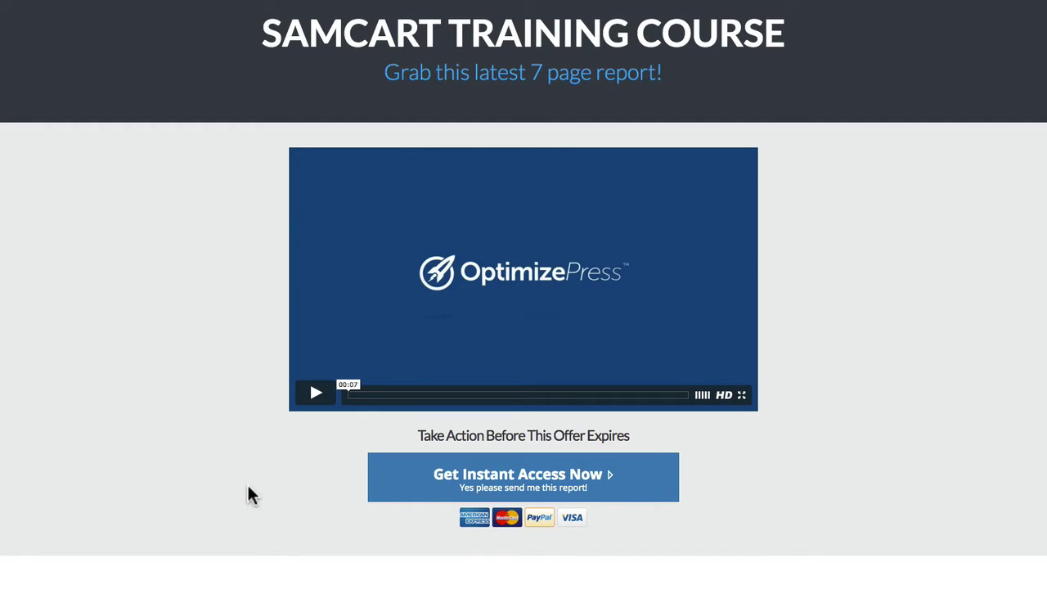
key(alt+Left)
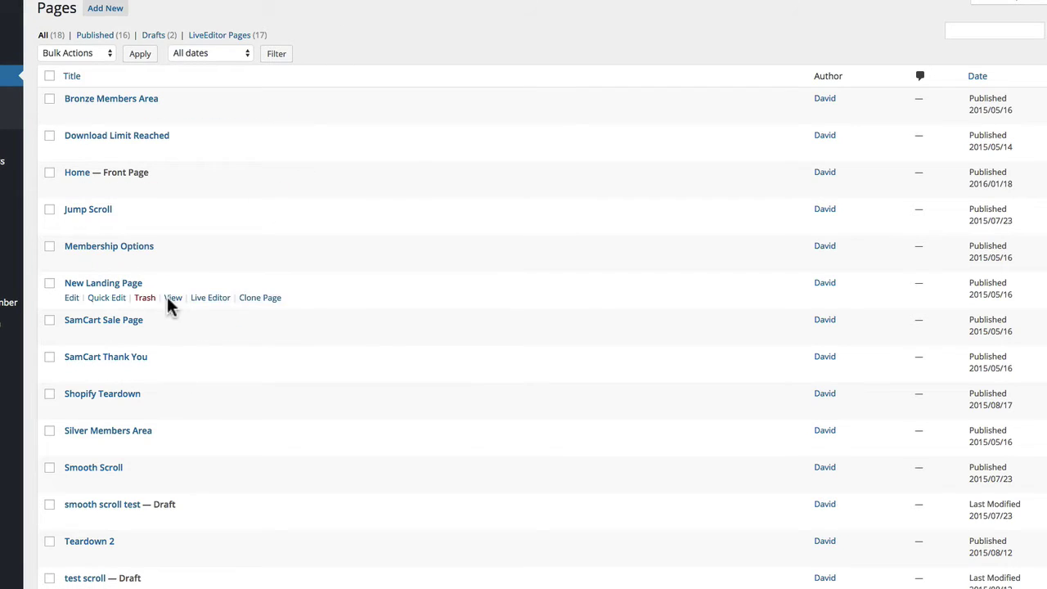
click(174, 372)
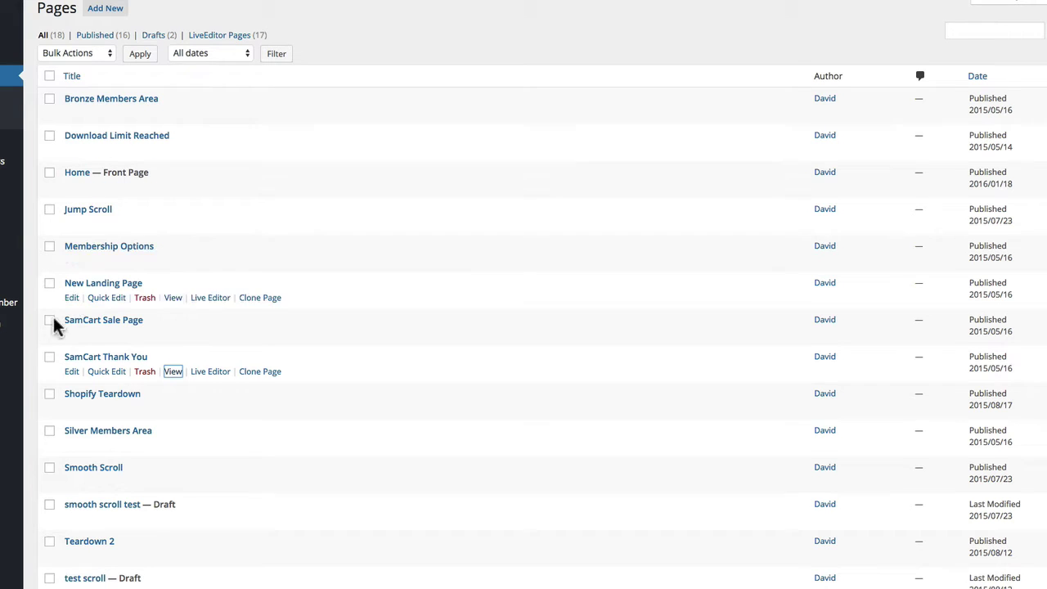
- Open the Define Membership Levels And Packages section in OptimizeMember's General Options
mouse_move(6, 319)
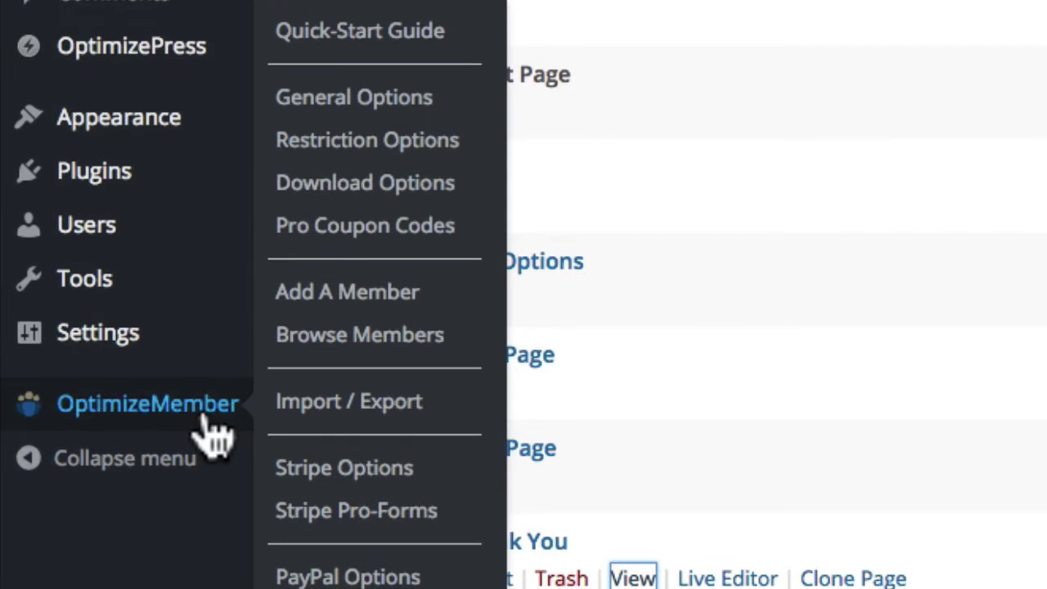
click(353, 100)
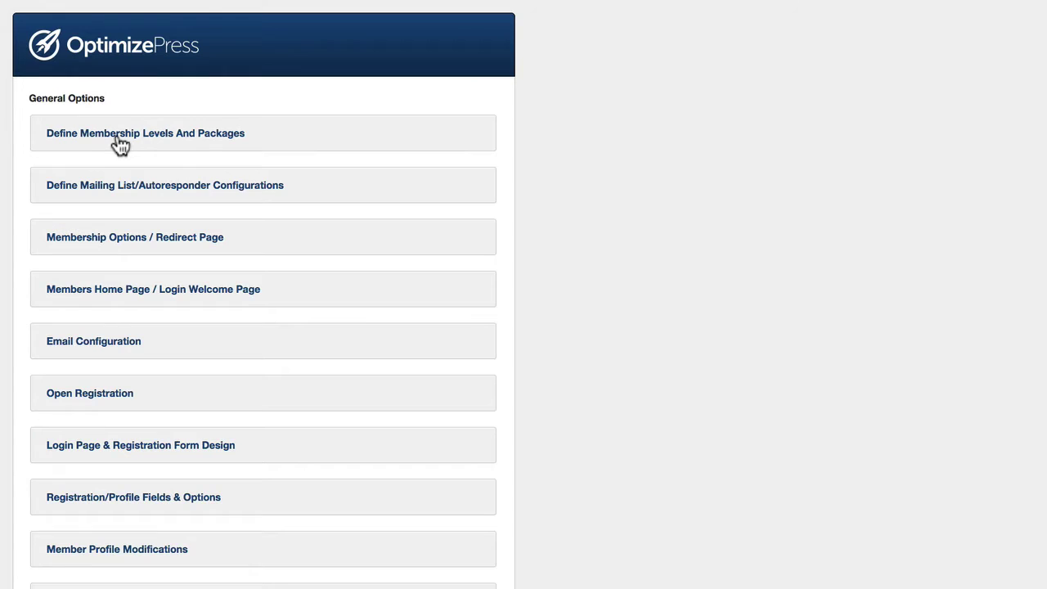
click(120, 145)
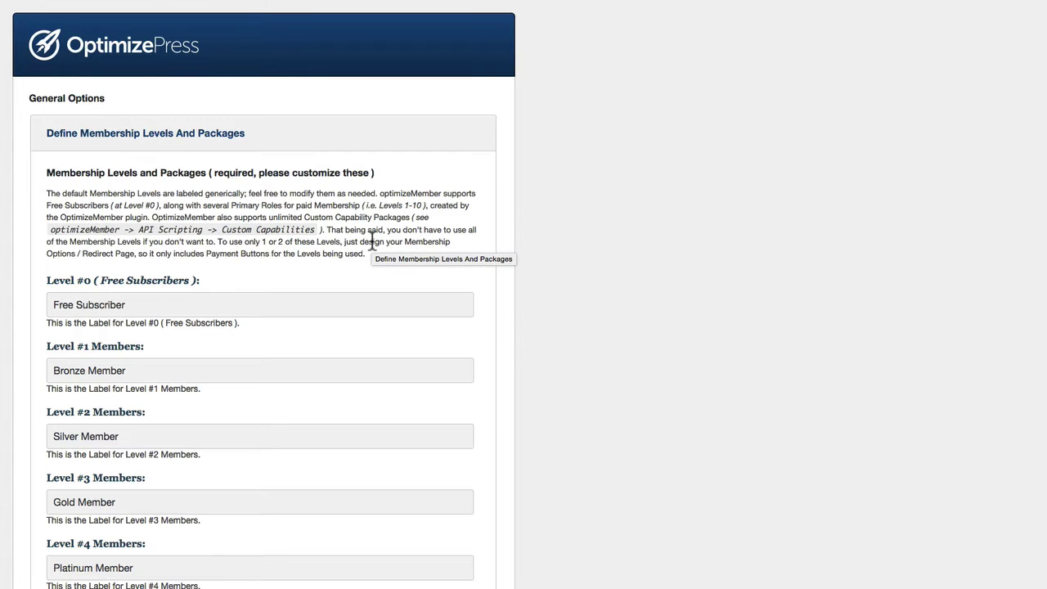
- Review the membership level labels, add a new package named "video samcart" and save all changes
scroll(364, 229, down, 5)
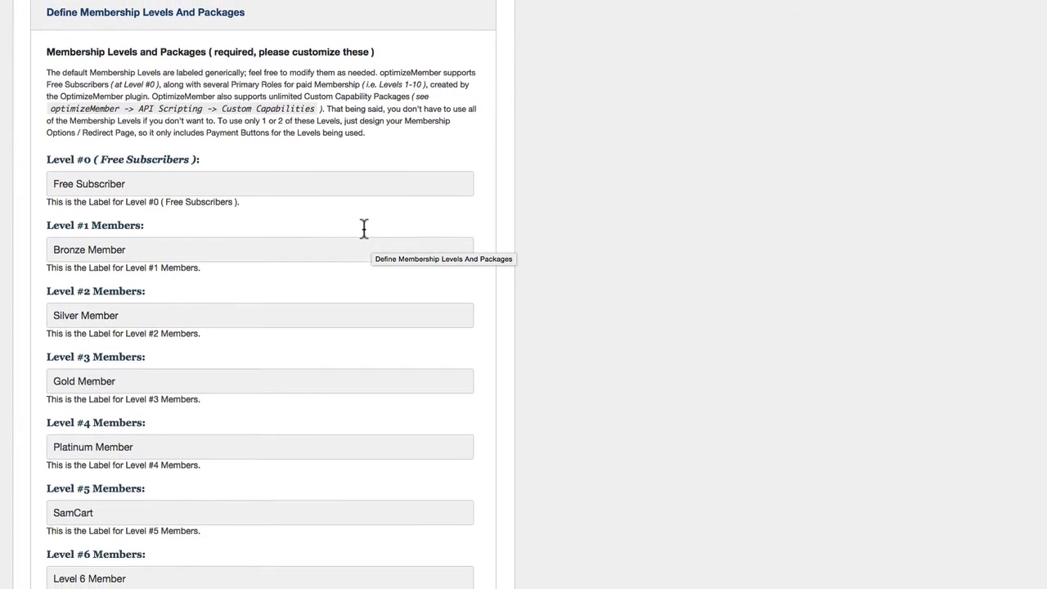
scroll(364, 229, down, 7)
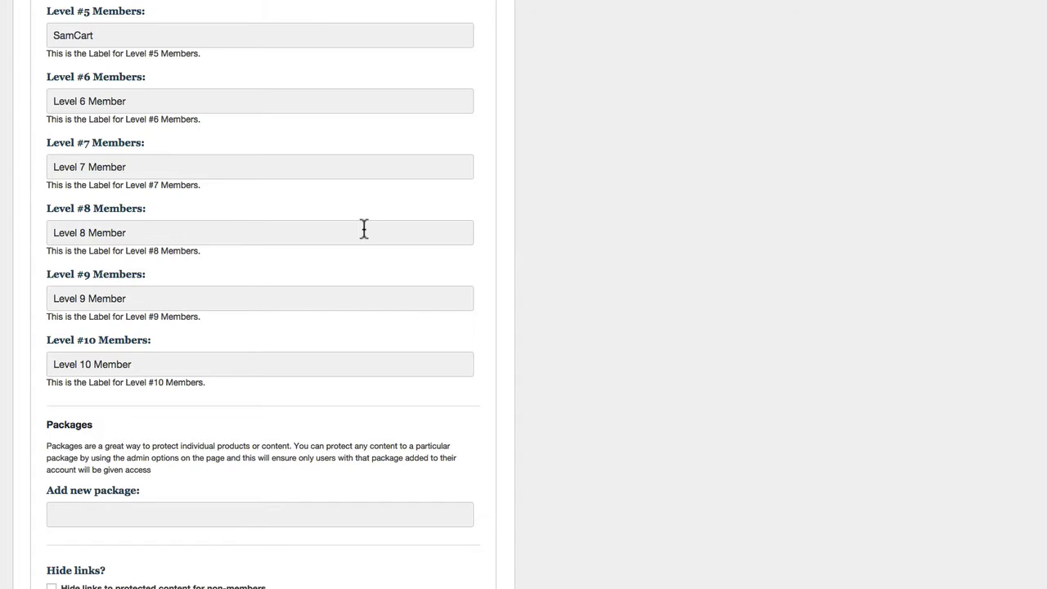
scroll(363, 229, down, 2)
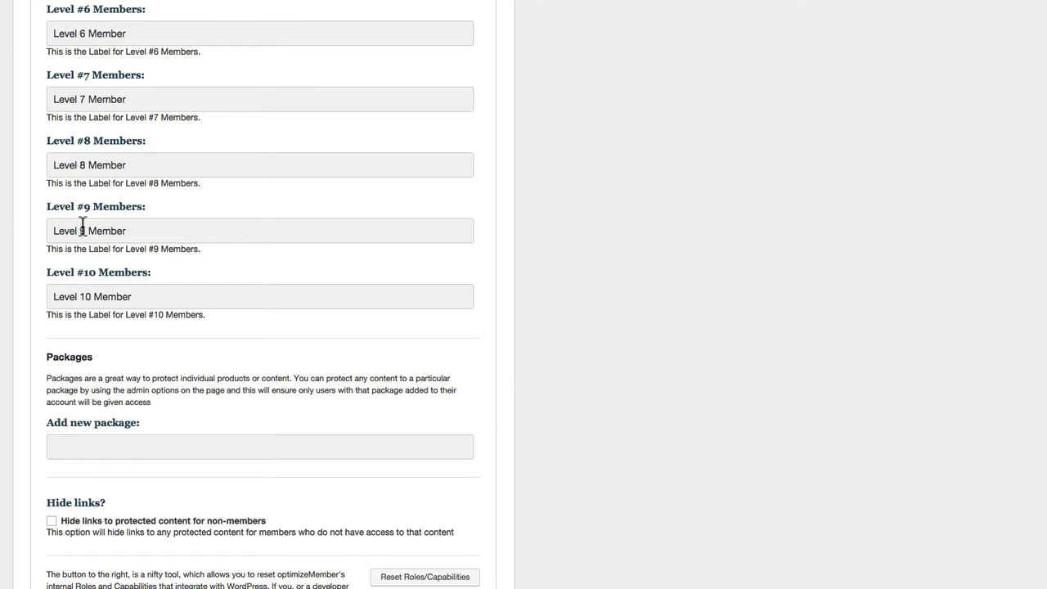
scroll(184, 370, up, 10)
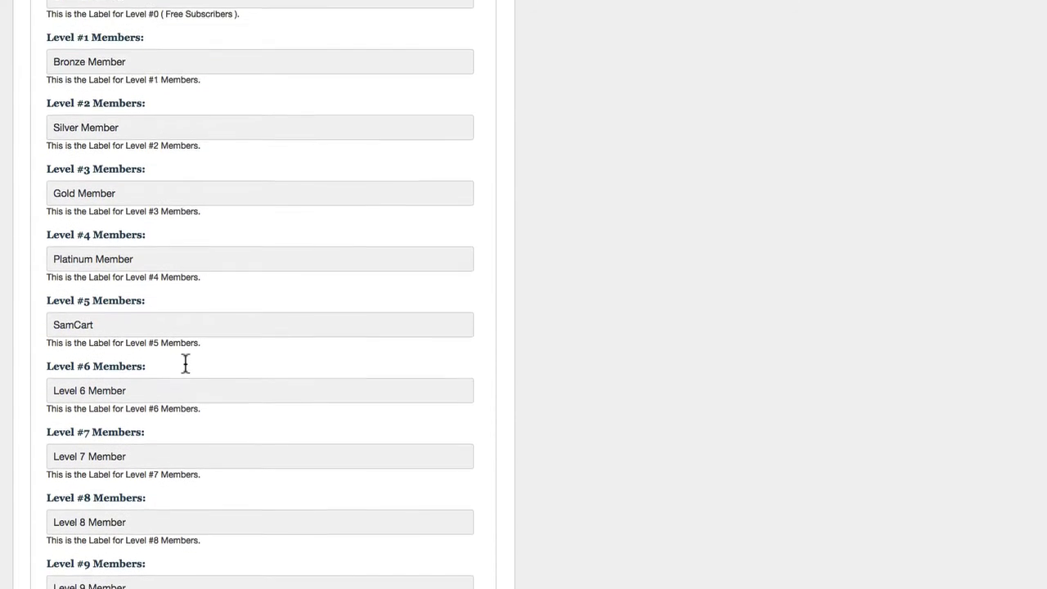
scroll(186, 362, down, 9)
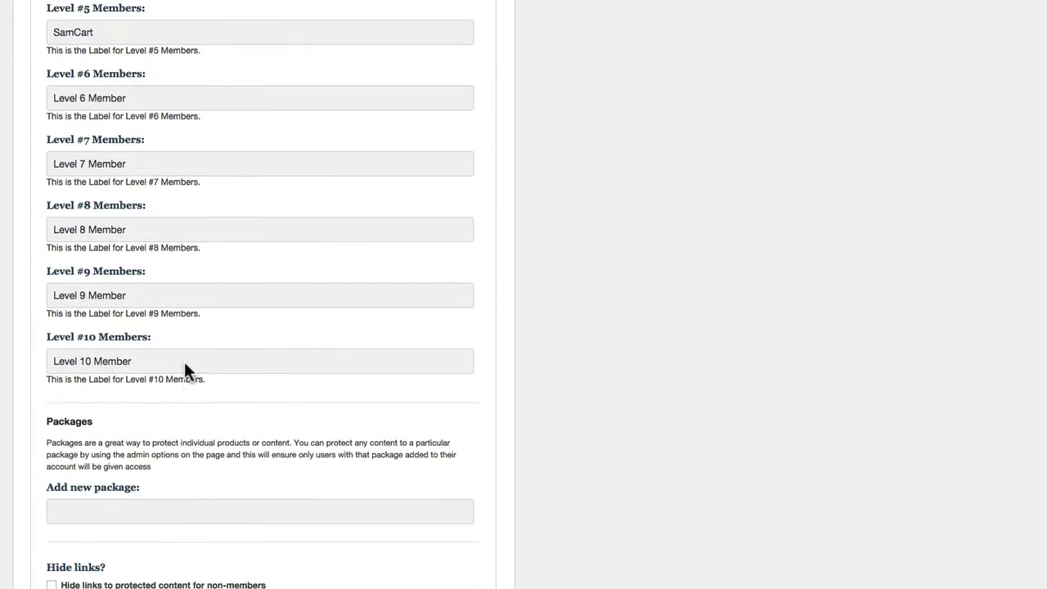
scroll(186, 362, down, 2)
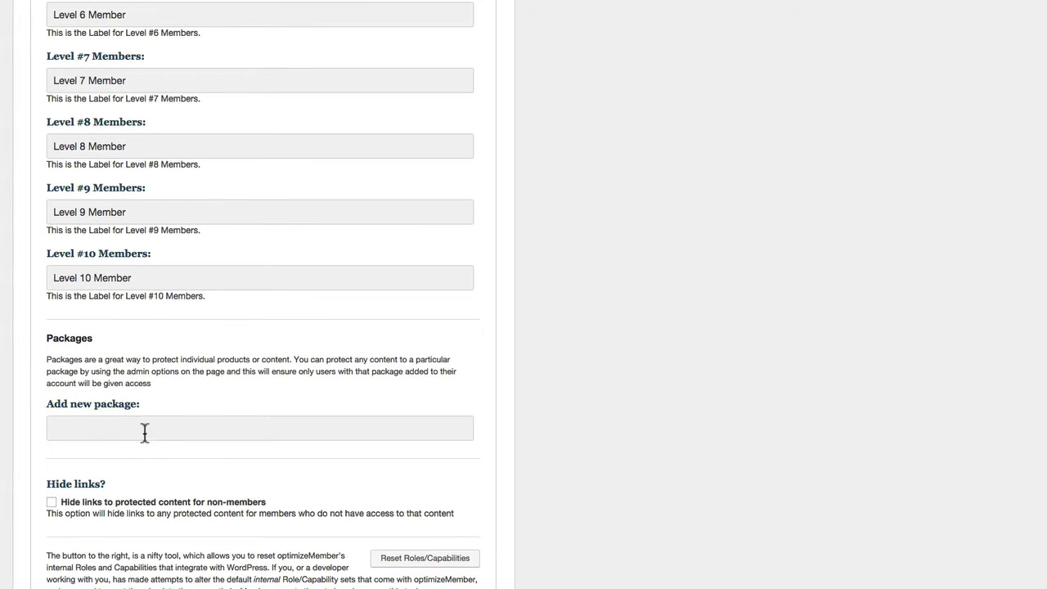
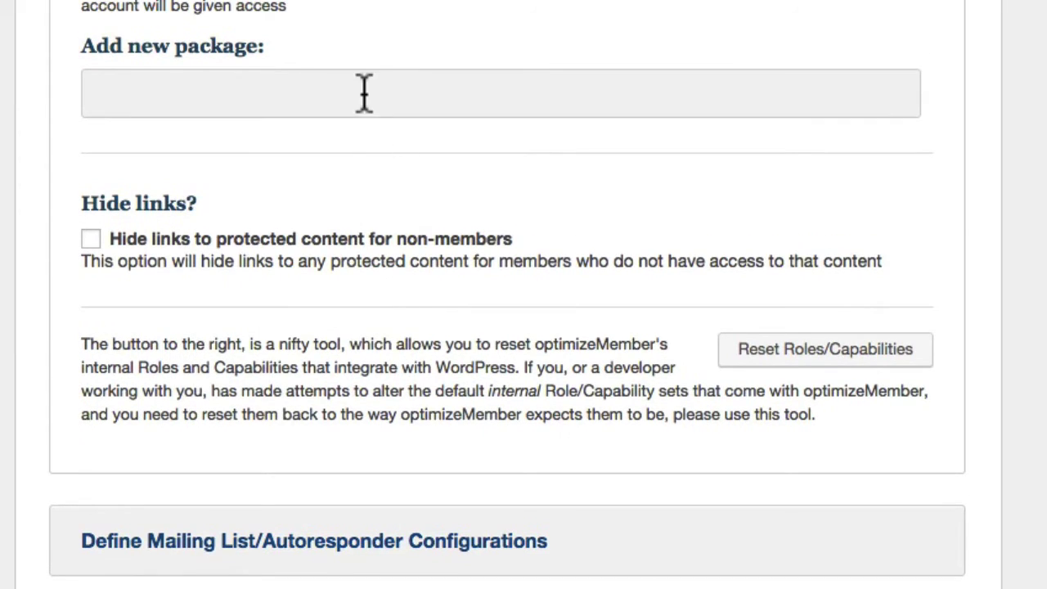
click(364, 73)
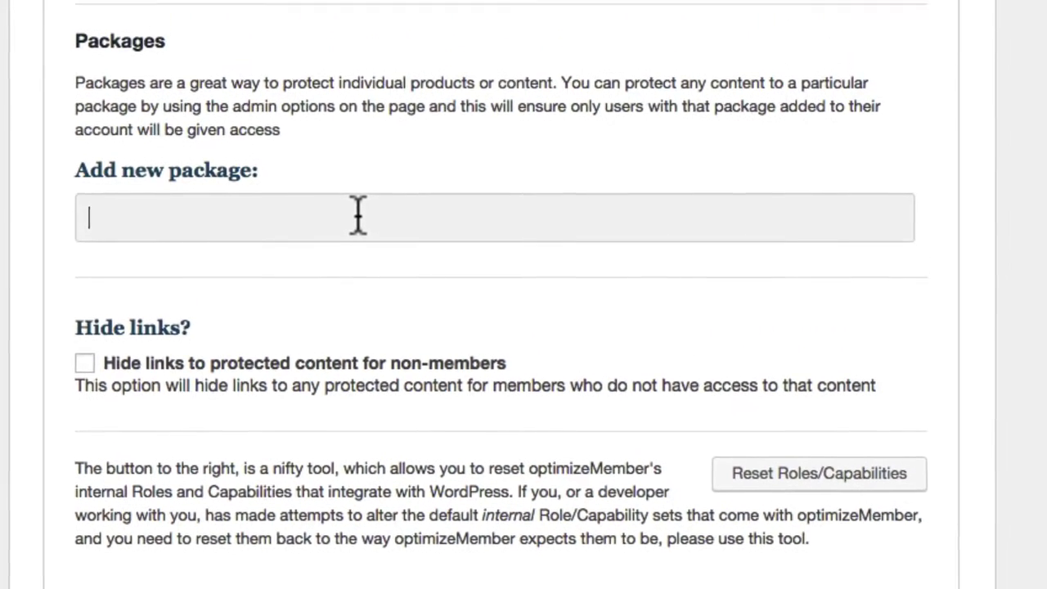
text(video)
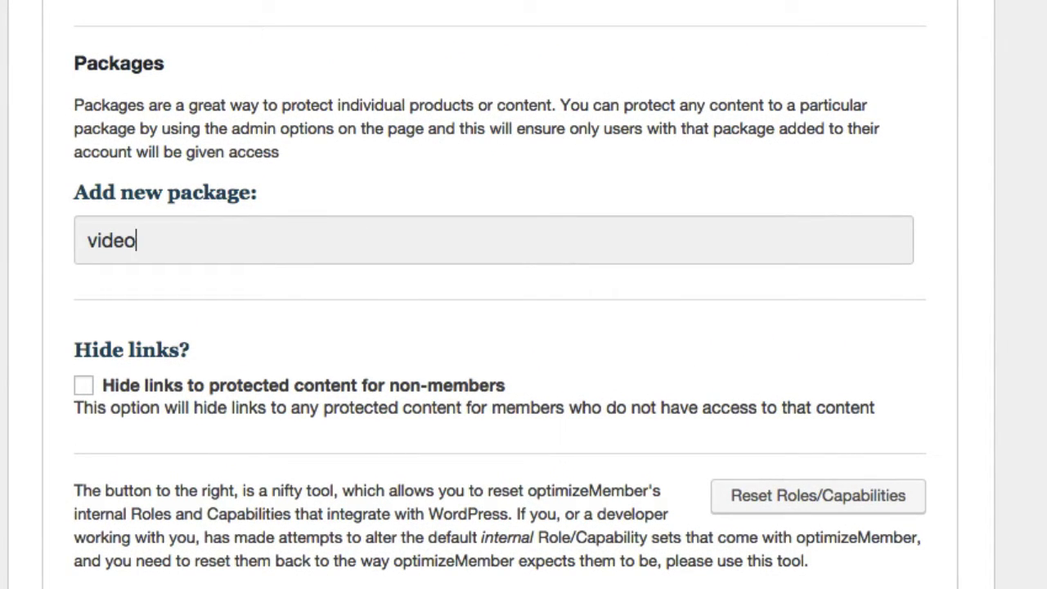
text( samcart)
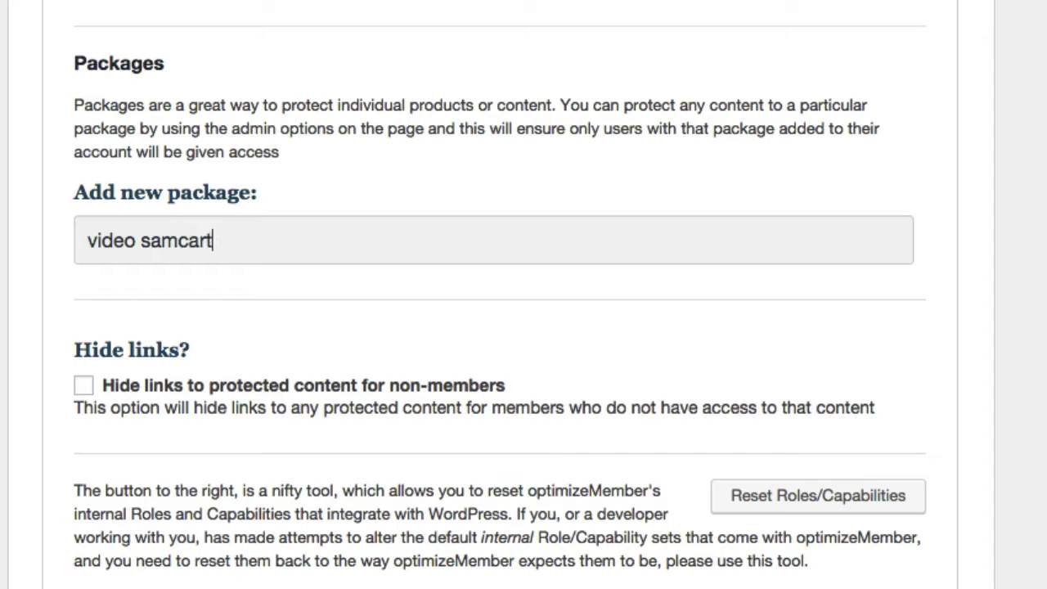
scroll(264, 313, down, 15)
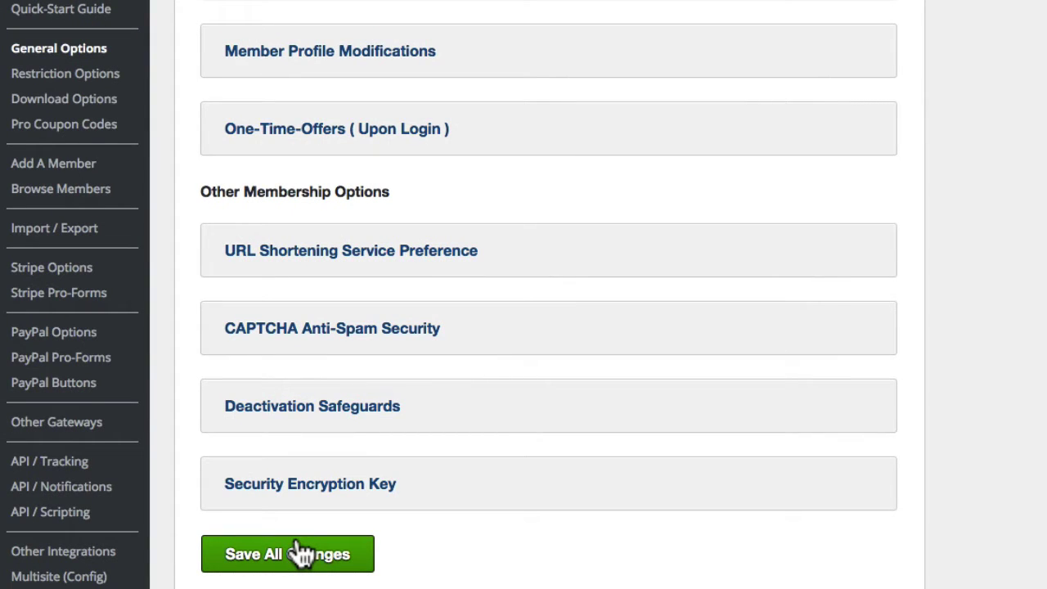
click(301, 555)
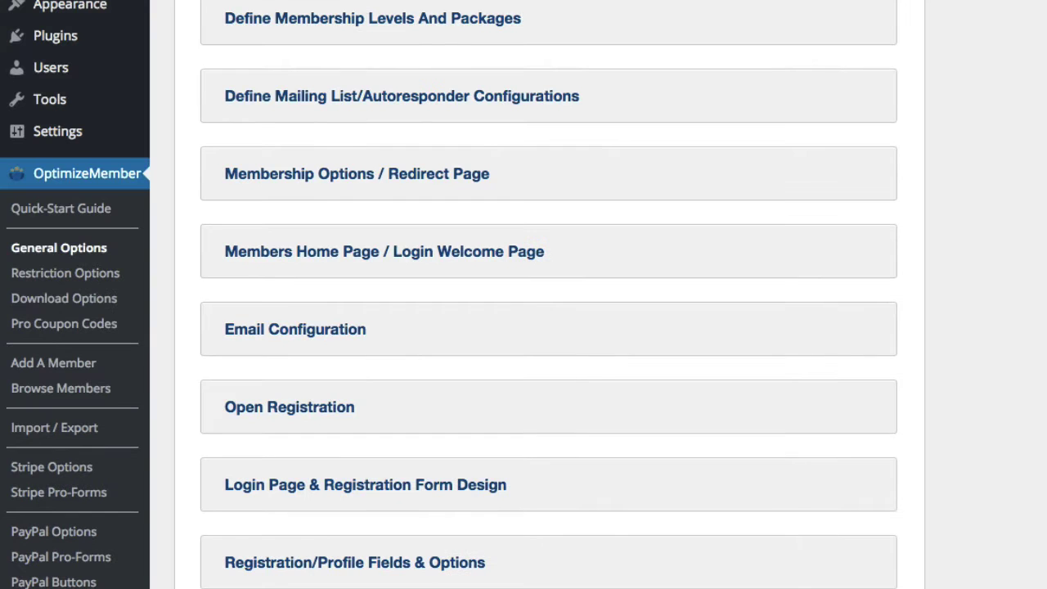
- Add a new package named "ebook" under Define Membership Levels And Packages and save all changes
click(346, 23)
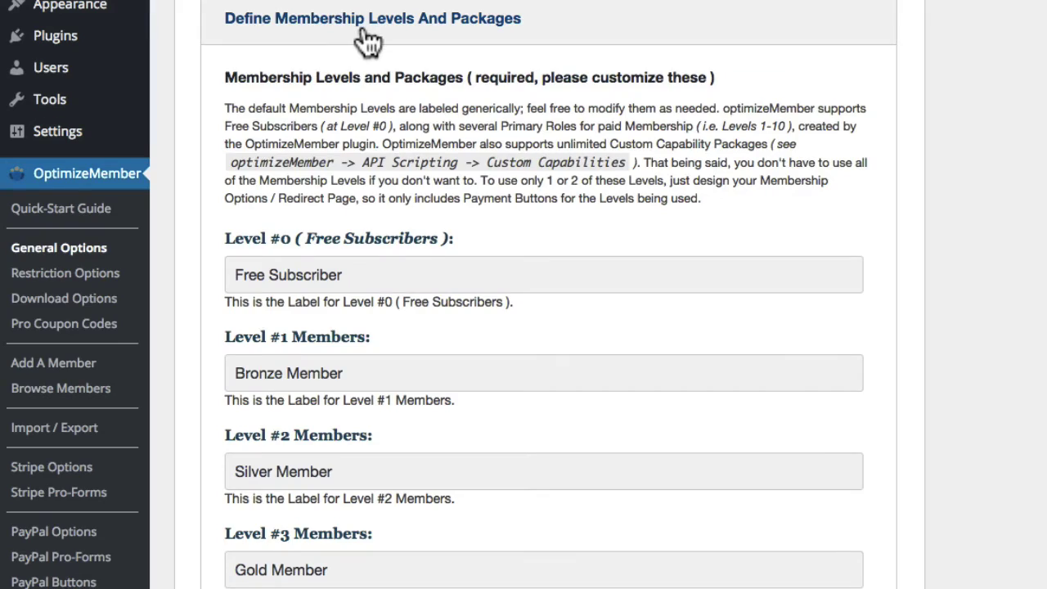
scroll(364, 29, down, 15)
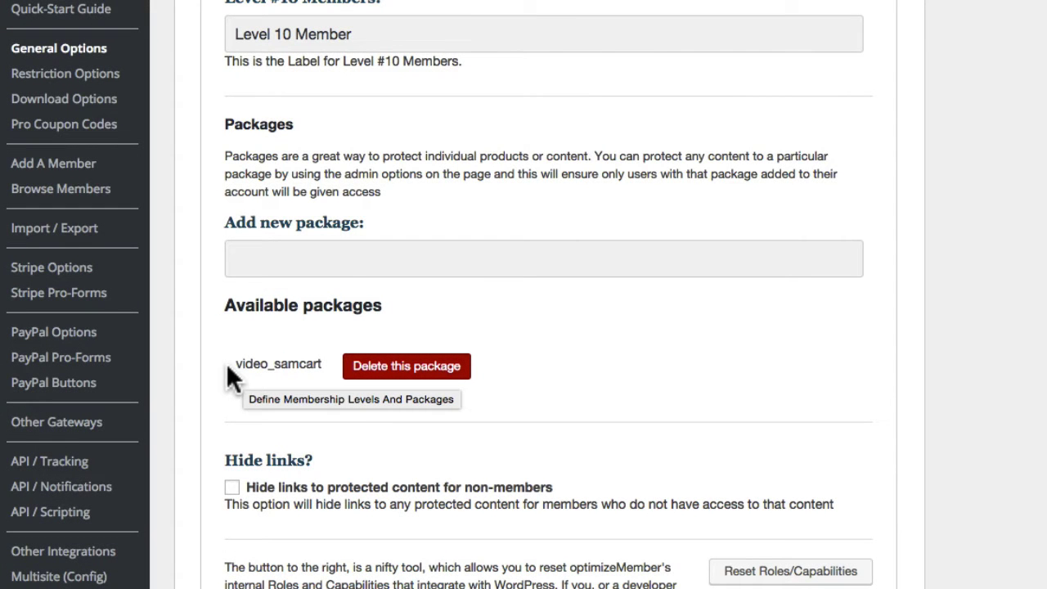
click(376, 260)
text(ebook)
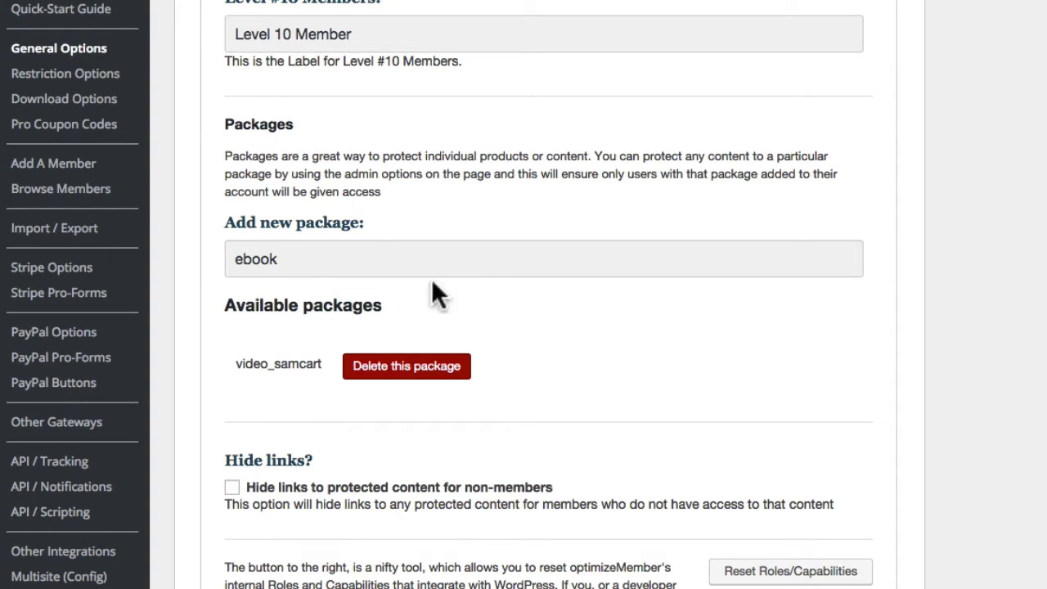
scroll(423, 279, down, 12)
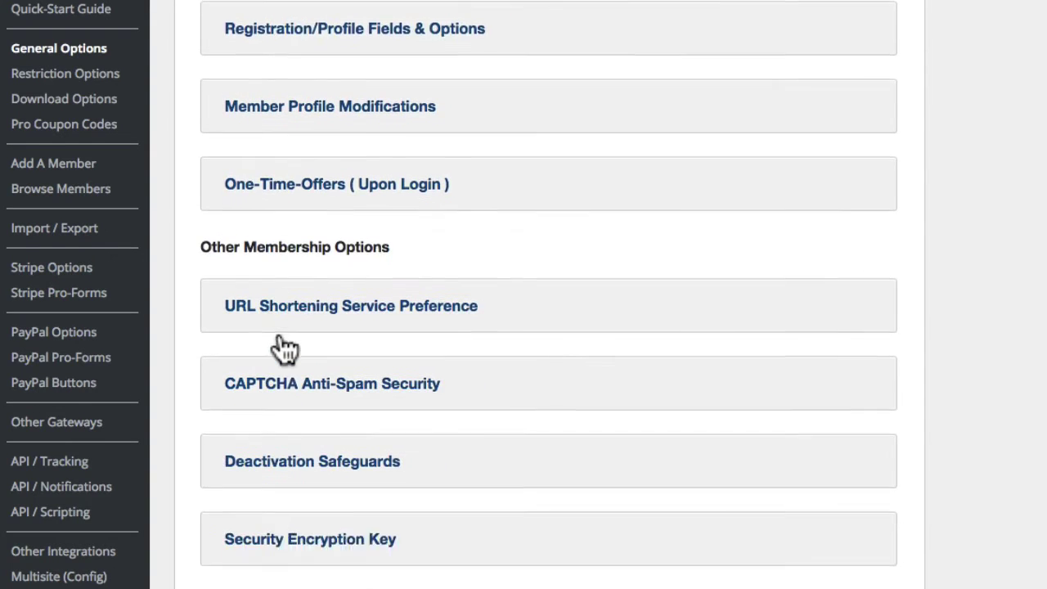
scroll(284, 348, down, 1)
click(284, 348)
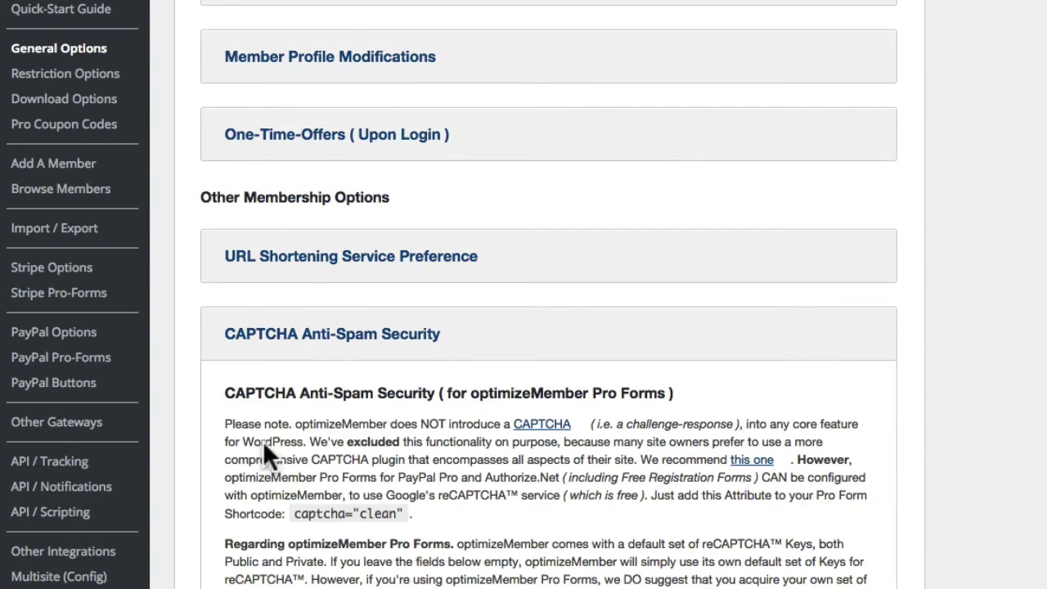
click(264, 334)
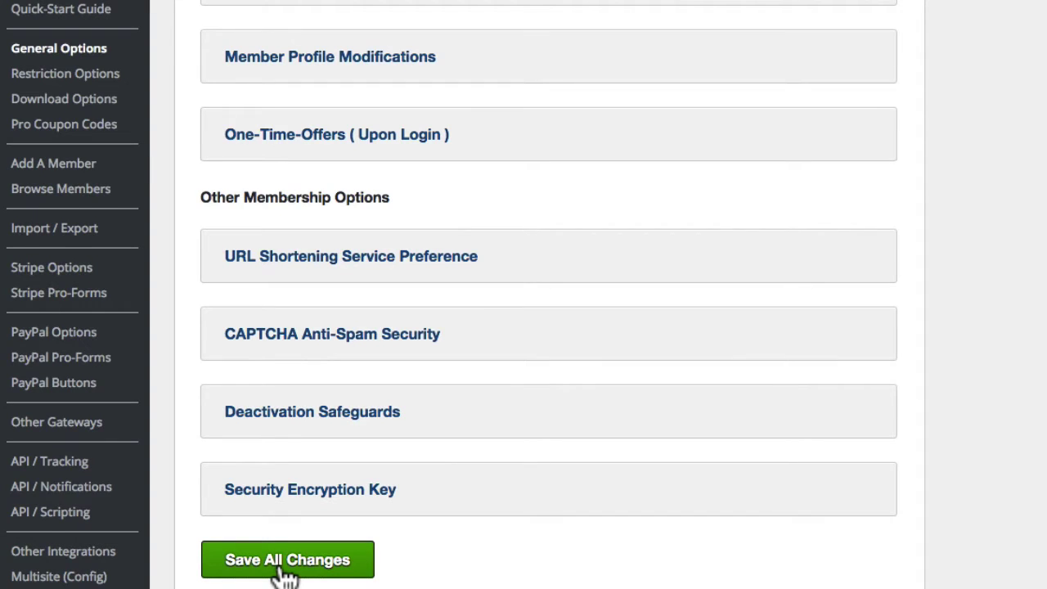
click(286, 565)
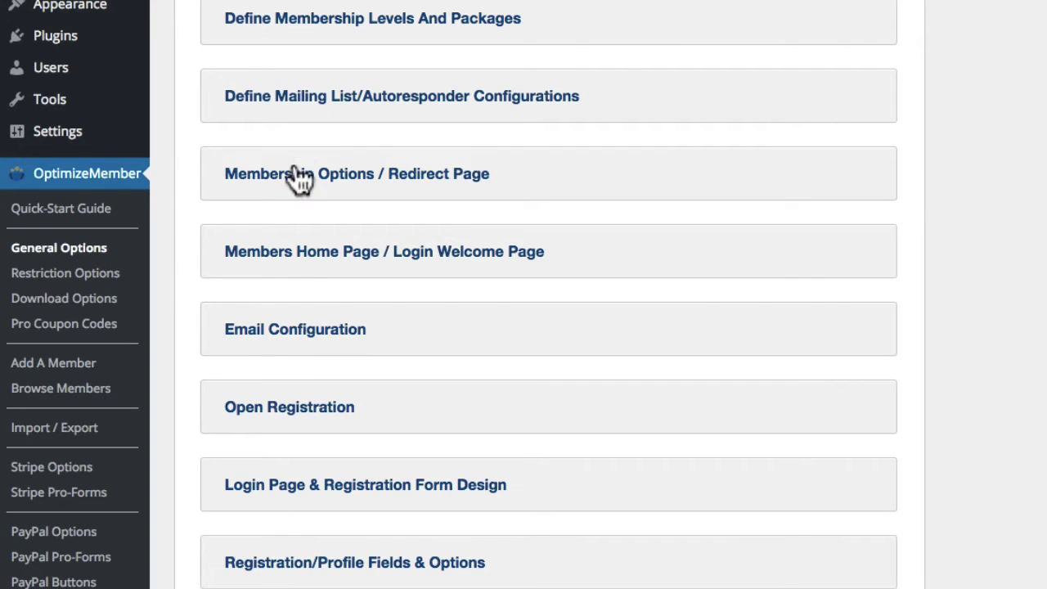
- Review the membership level labels and the list of available packages under Define Membership Levels And Packages
click(297, 30)
scroll(405, 102, down, 2)
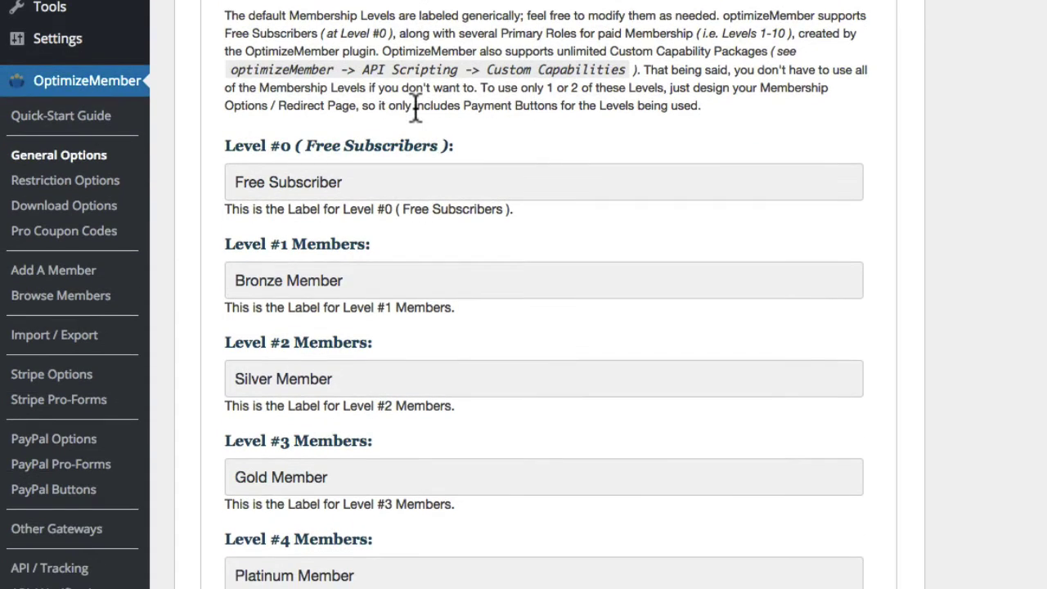
scroll(416, 107, down, 2)
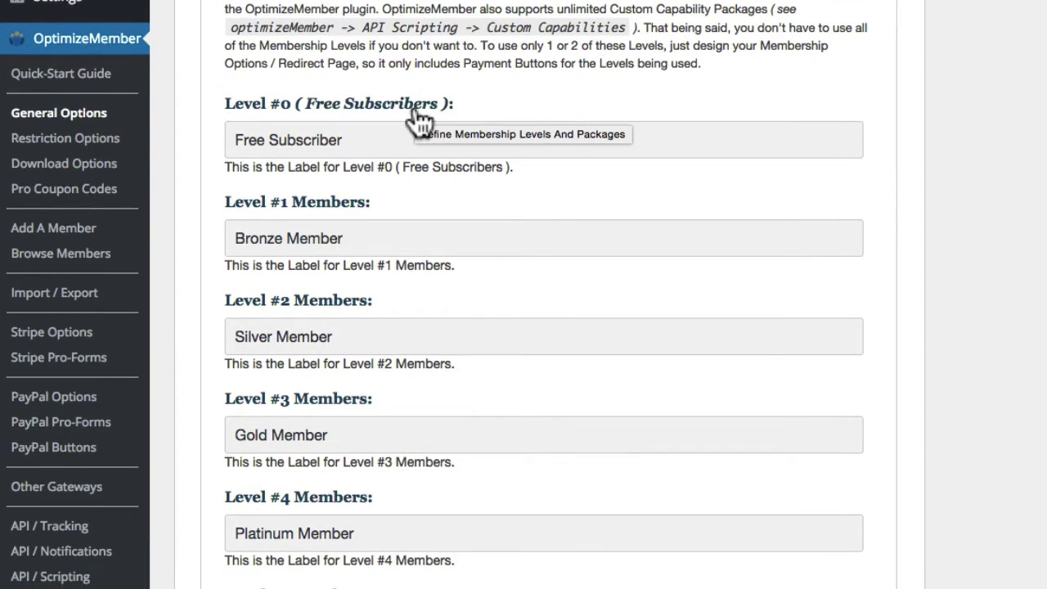
scroll(417, 119, down, 8)
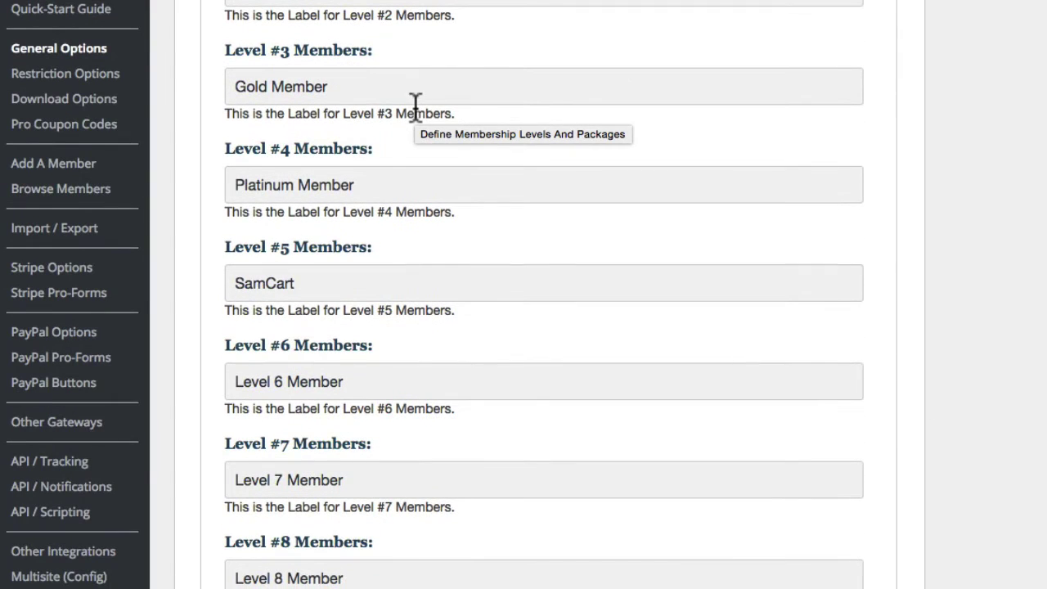
scroll(442, 146, down, 5)
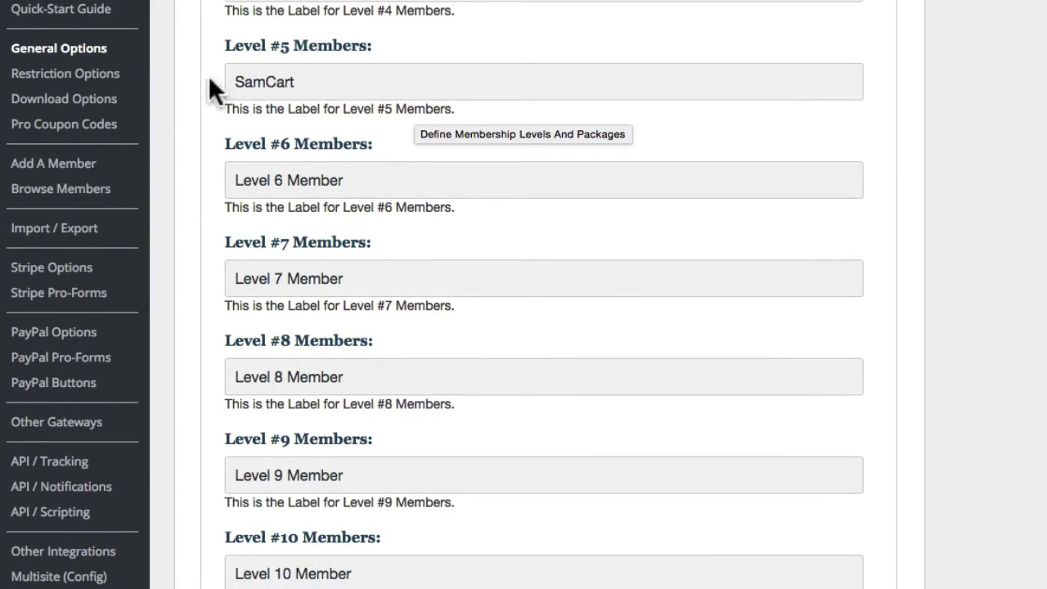
scroll(327, 84, down, 9)
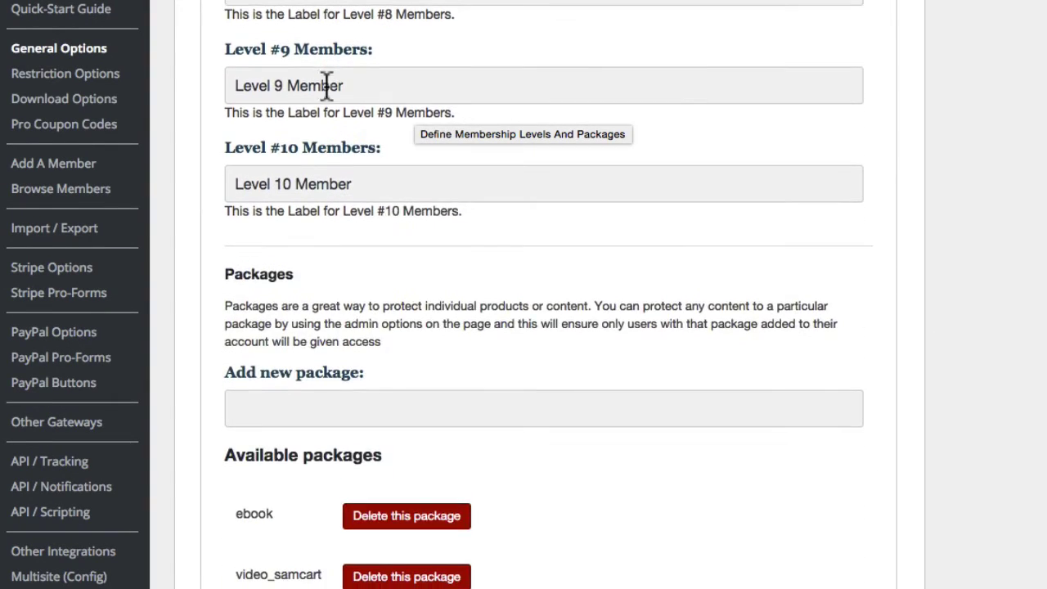
scroll(255, 518, down, 5)
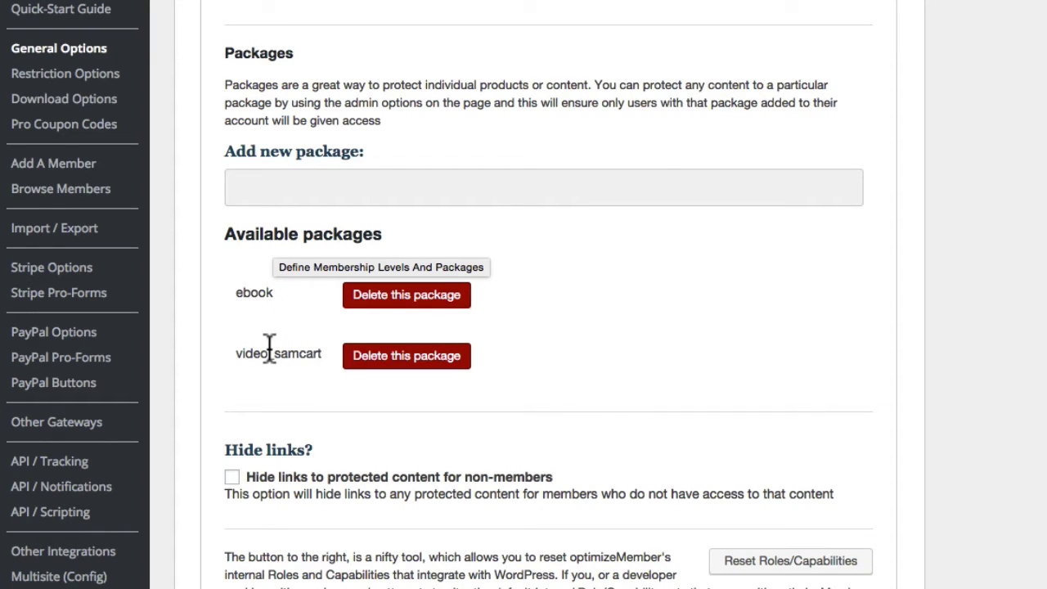
scroll(268, 346, down, 2)
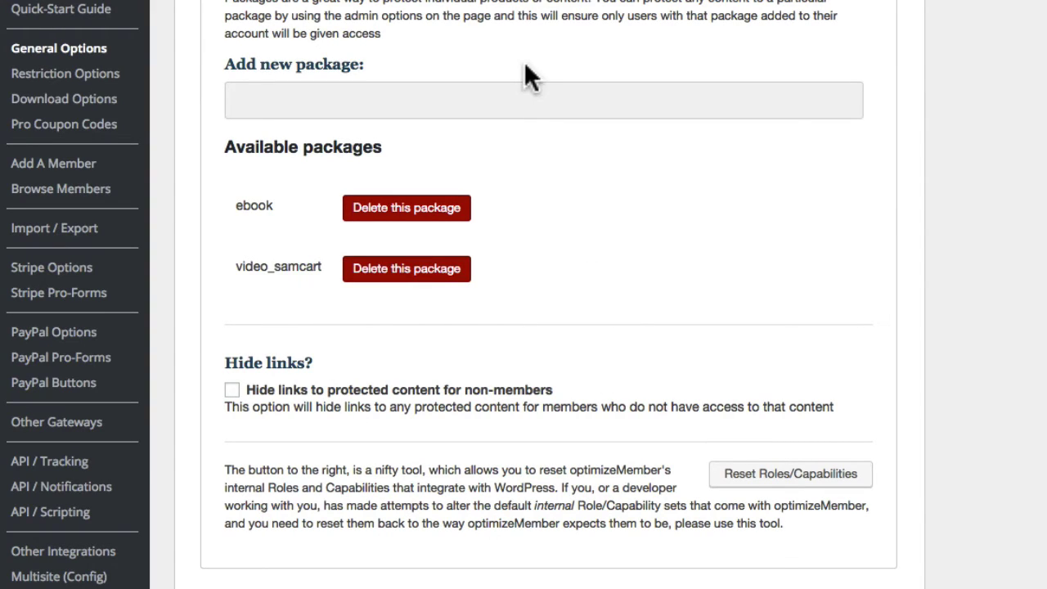
scroll(329, 86, down, 1)
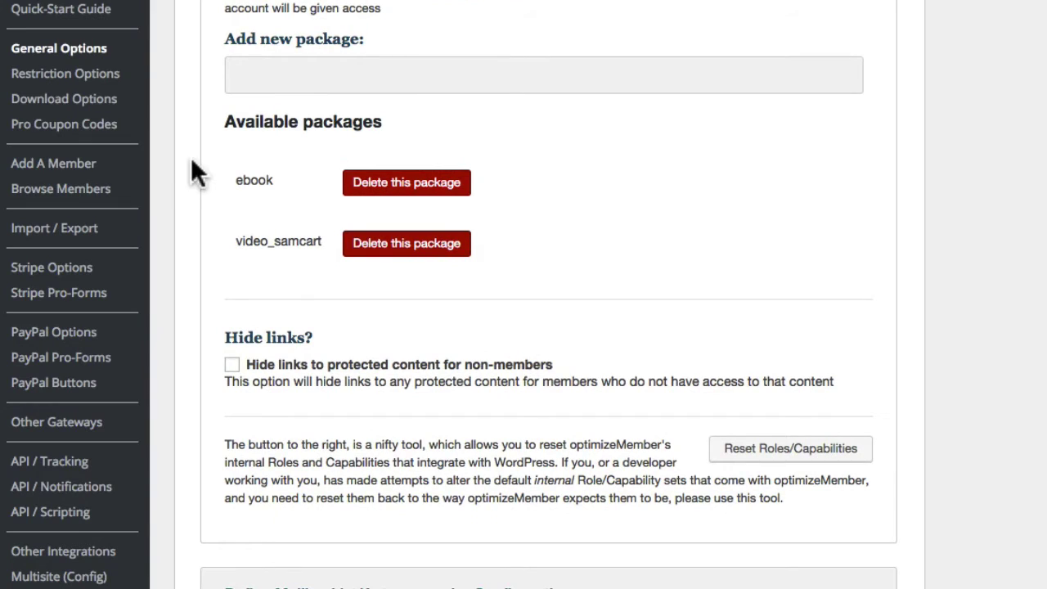
- Open Pro API For Remote Operations in OptimizeMember's API / Scripting page and copy the secret API key
click(62, 528)
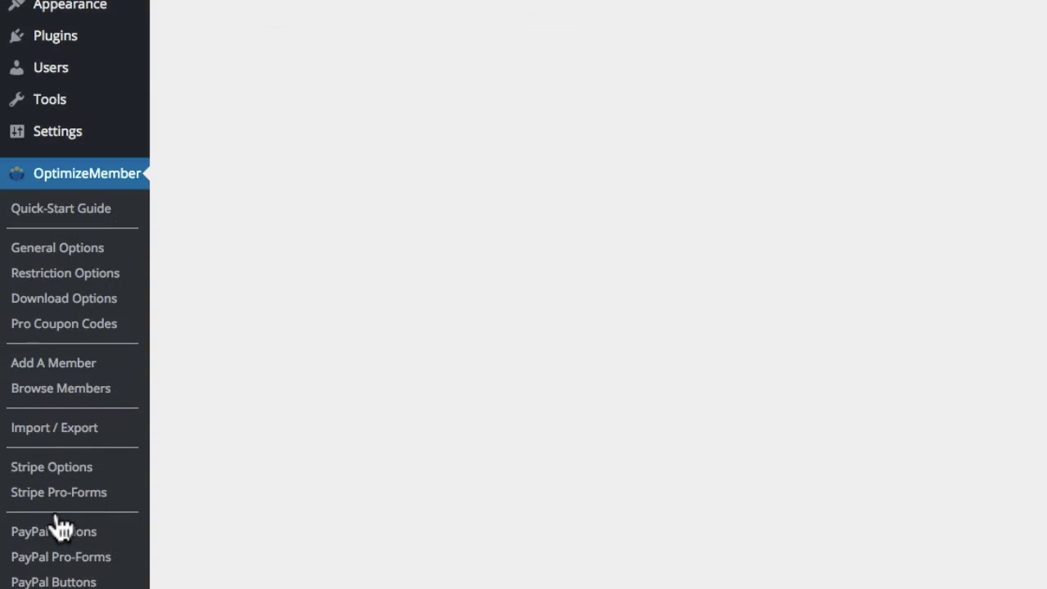
scroll(248, 218, down, 1)
scroll(247, 218, down, 5)
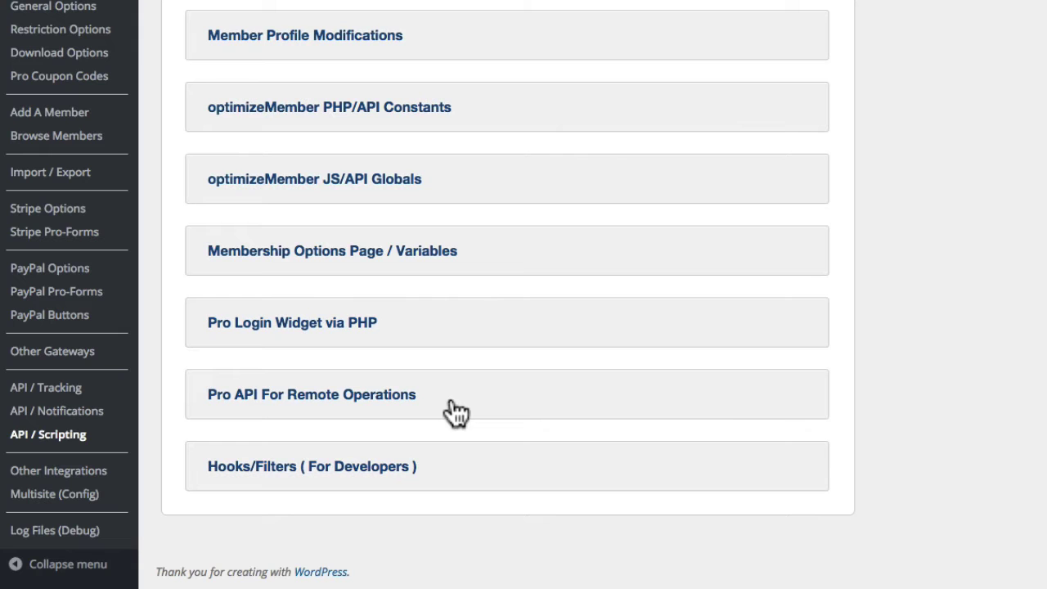
click(406, 401)
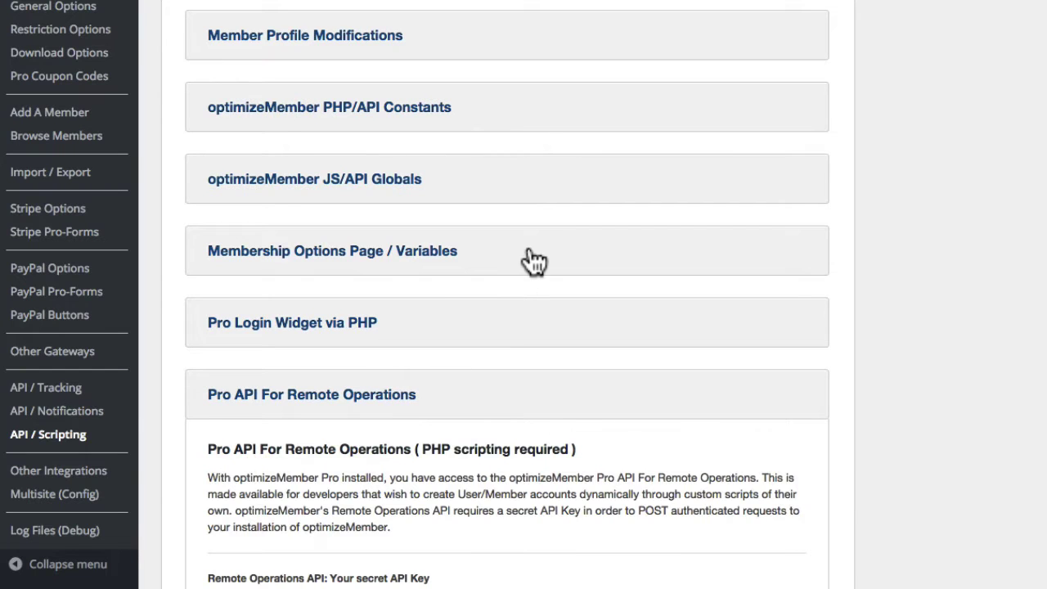
scroll(534, 260, down, 5)
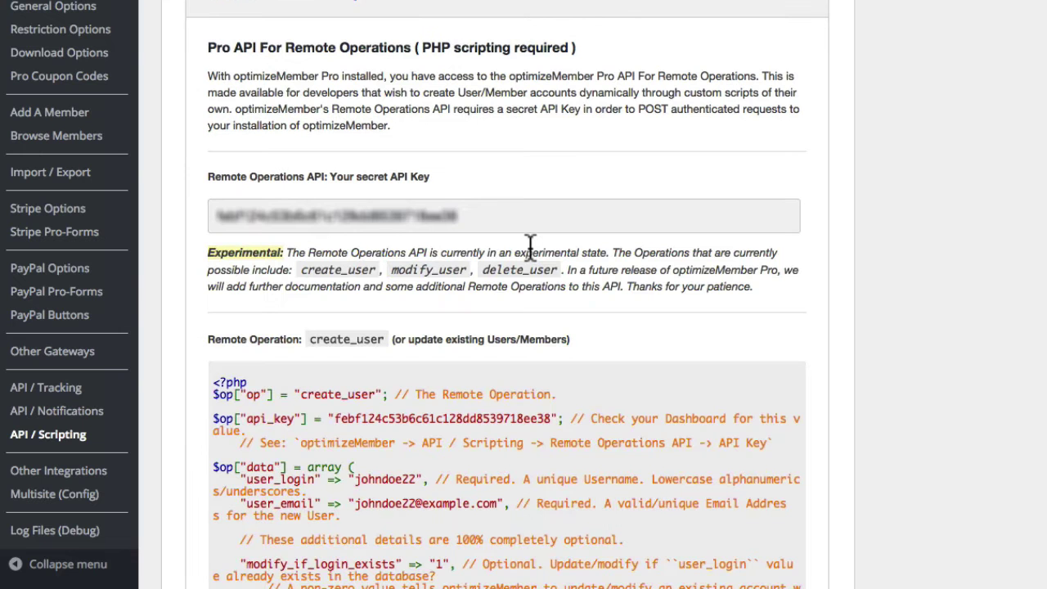
click(481, 213)
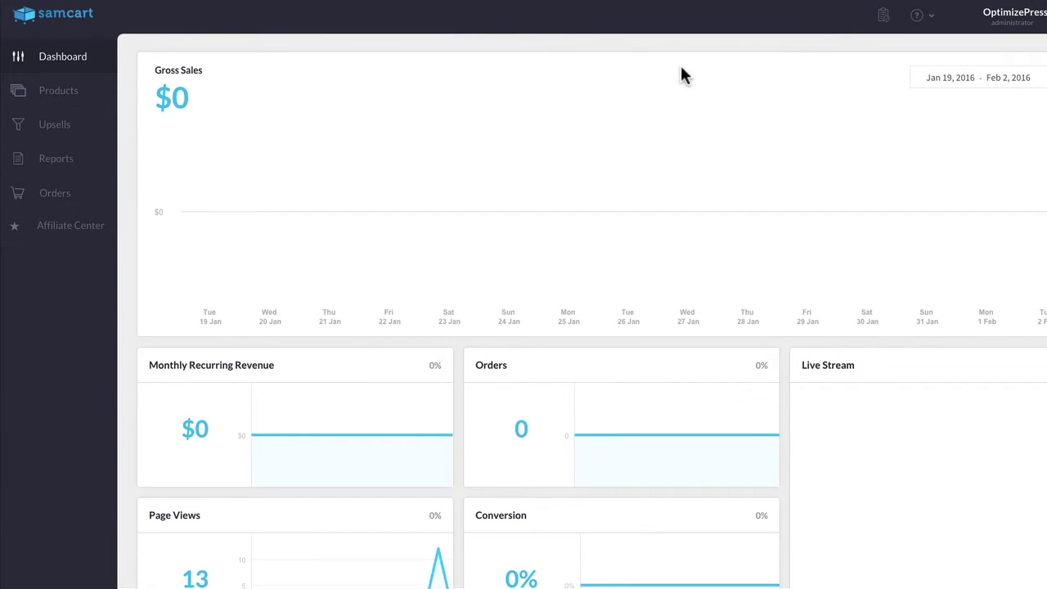
- Switch to SamCart and open the Optimize membership connection form in the marketplace's integration settings
click(1046, 30)
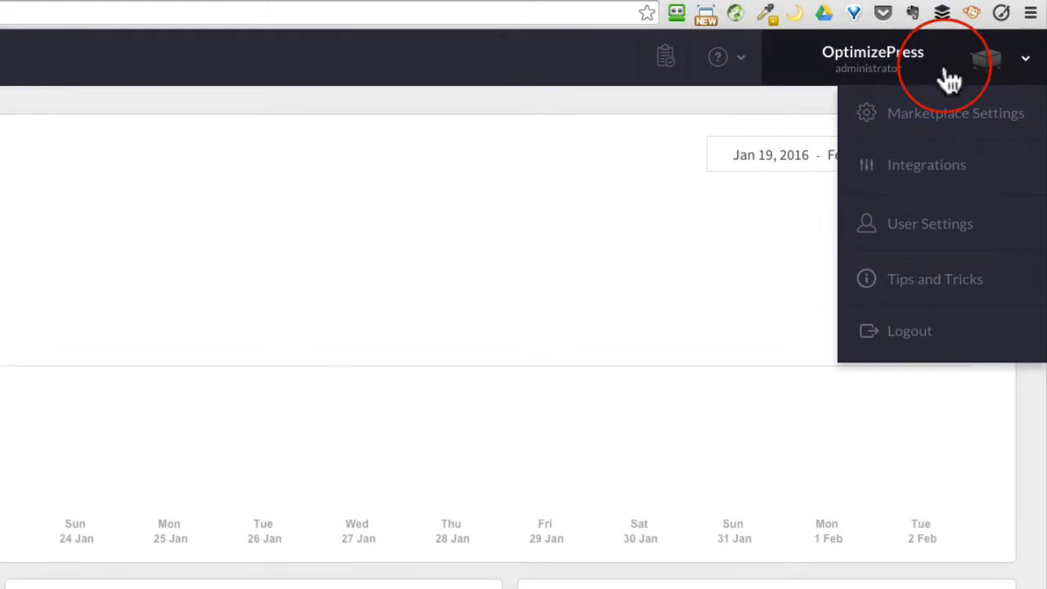
click(927, 182)
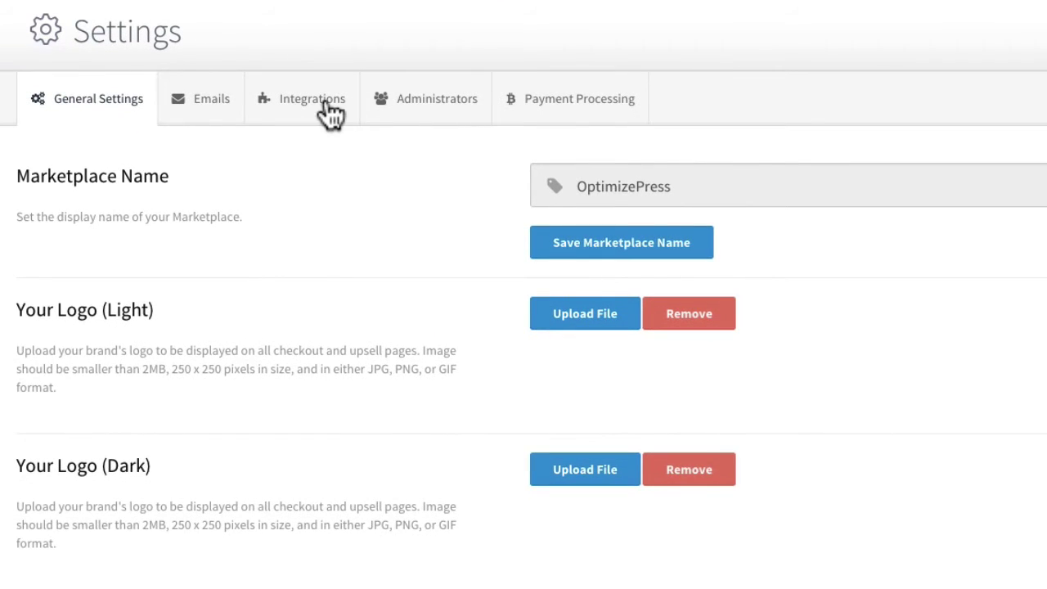
click(331, 106)
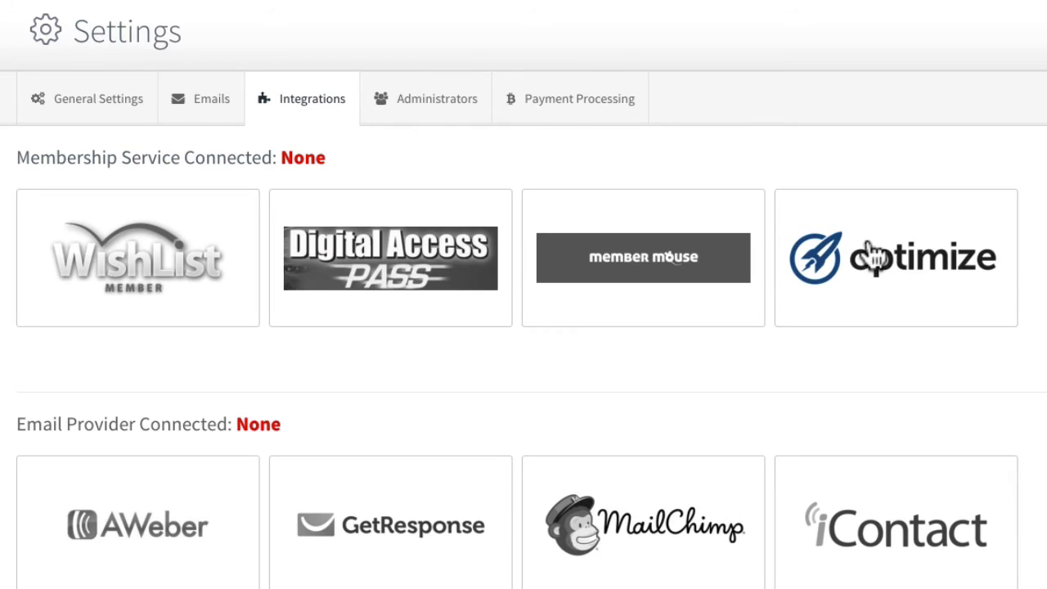
click(872, 254)
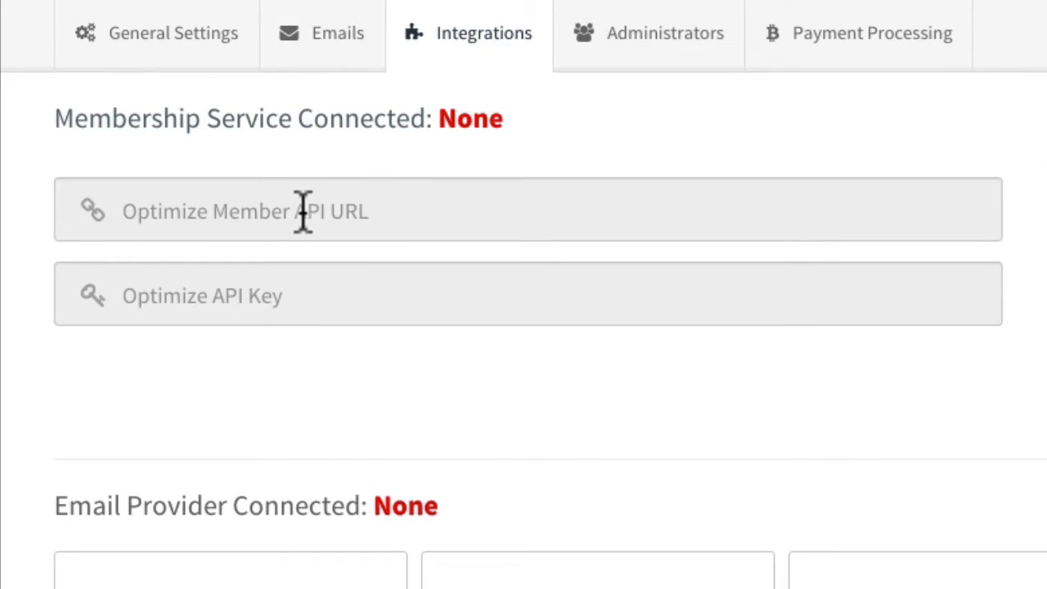
- Paste the Optimize API key and fill the Optimize Member API URL with the site address copied from the WordPress page
click(261, 302)
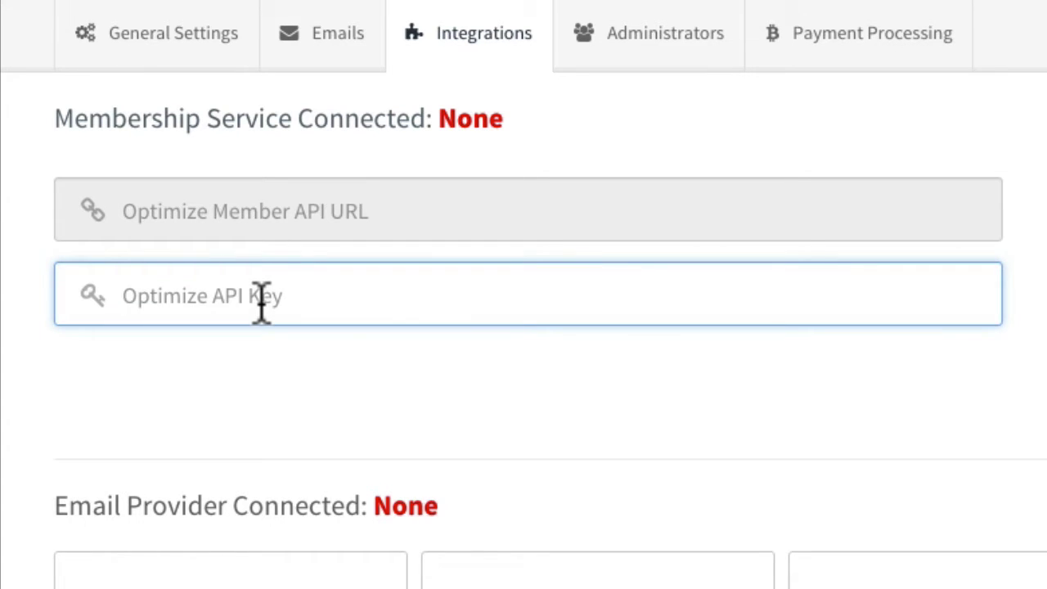
key(ctrl+v)
click(423, 192)
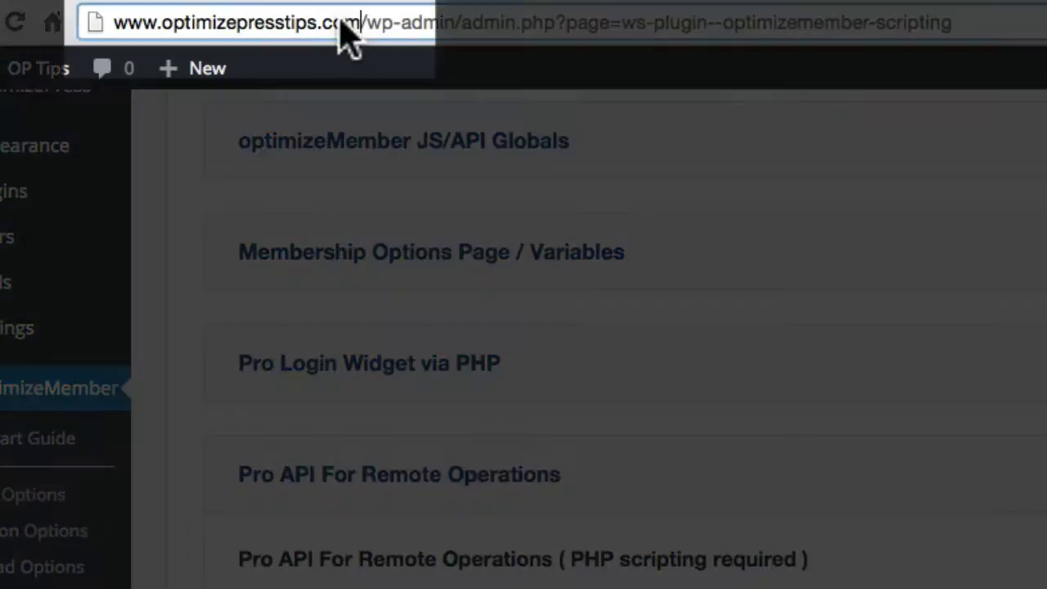
drag(348, 7, 86, 7)
key(ctrl+c)
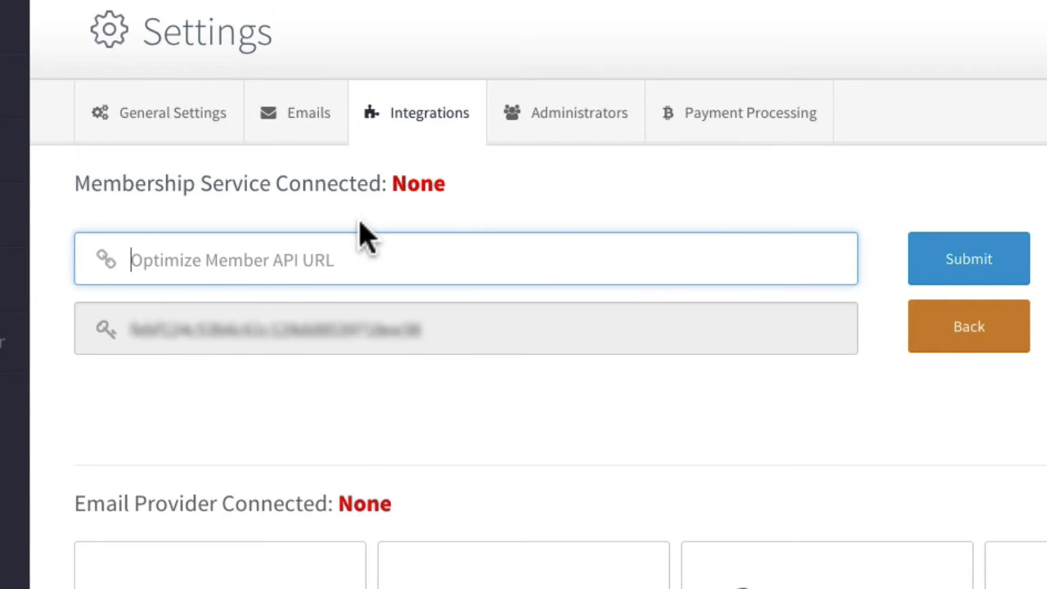
click(303, 260)
key(ctrl+v)
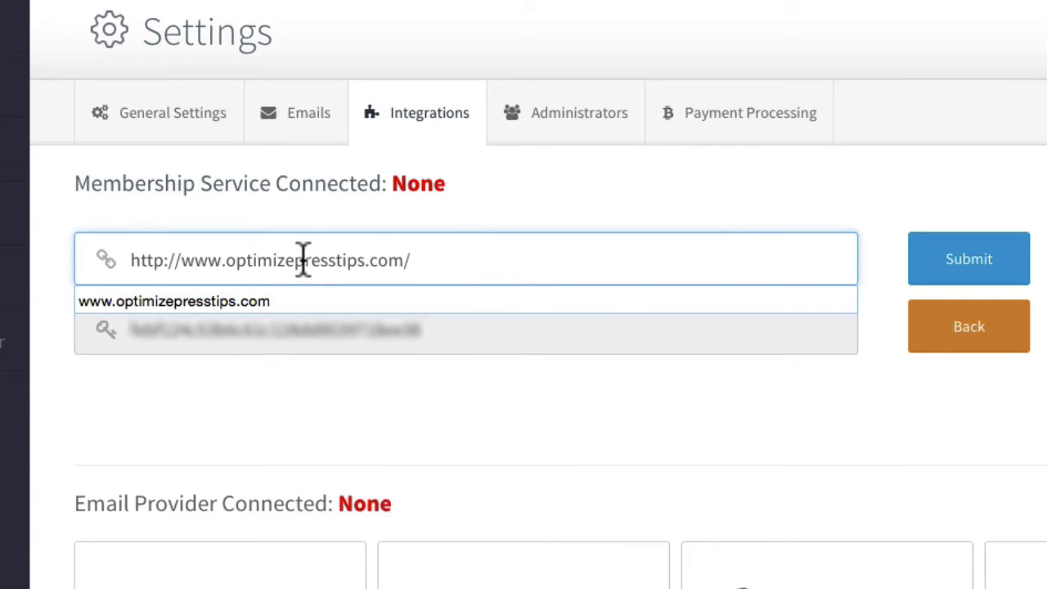
key(BackSpace)
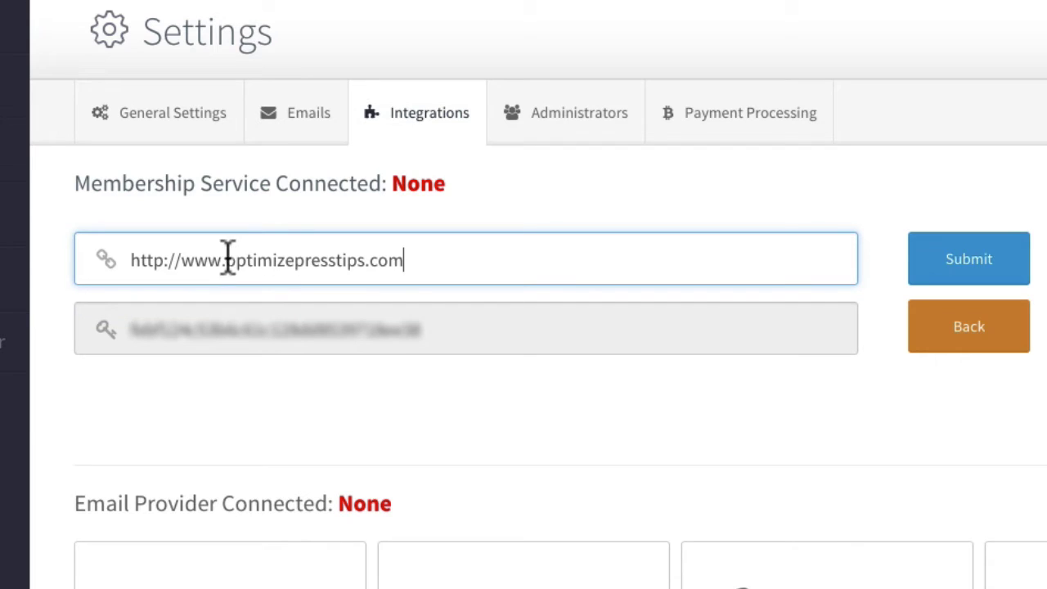
click(180, 260)
key(BackSpace)
key(BackSpace)
key(BackSpace)
key(BackSpace)
key(BackSpace)
key(BackSpace)
key(BackSpace)
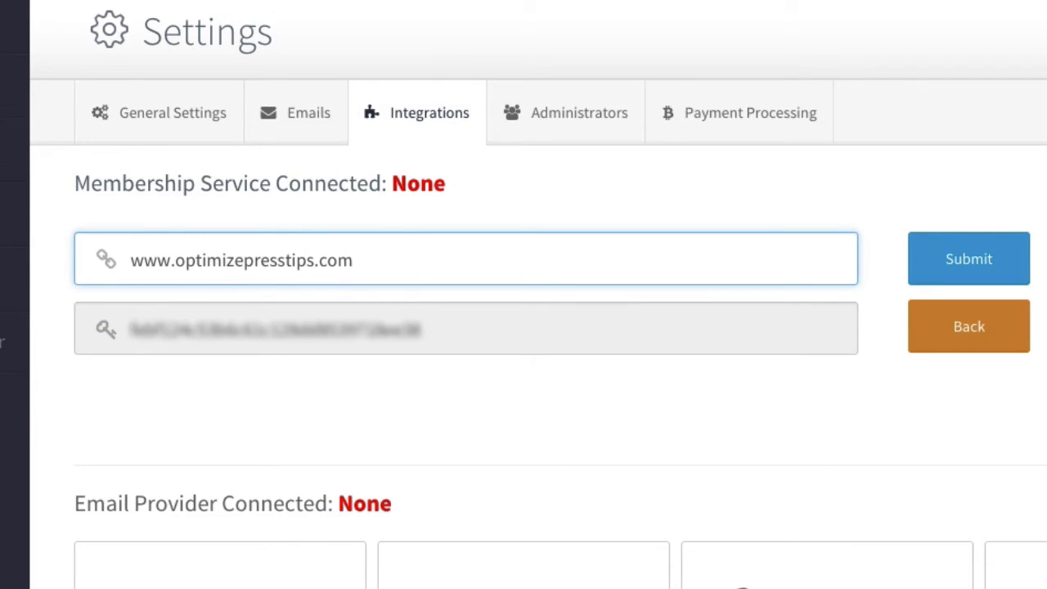
click(1000, 260)
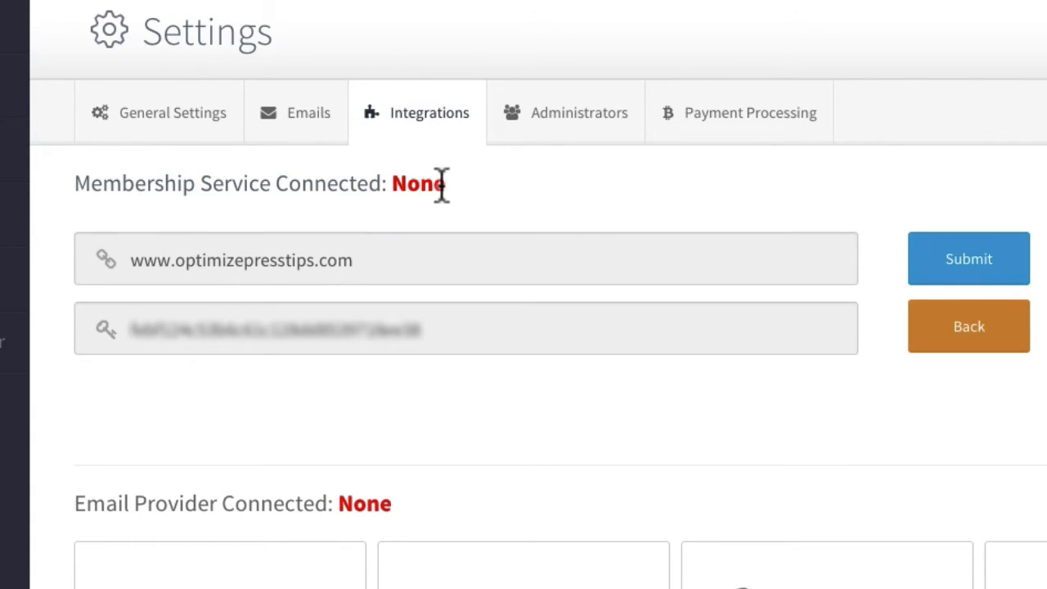
click(977, 267)
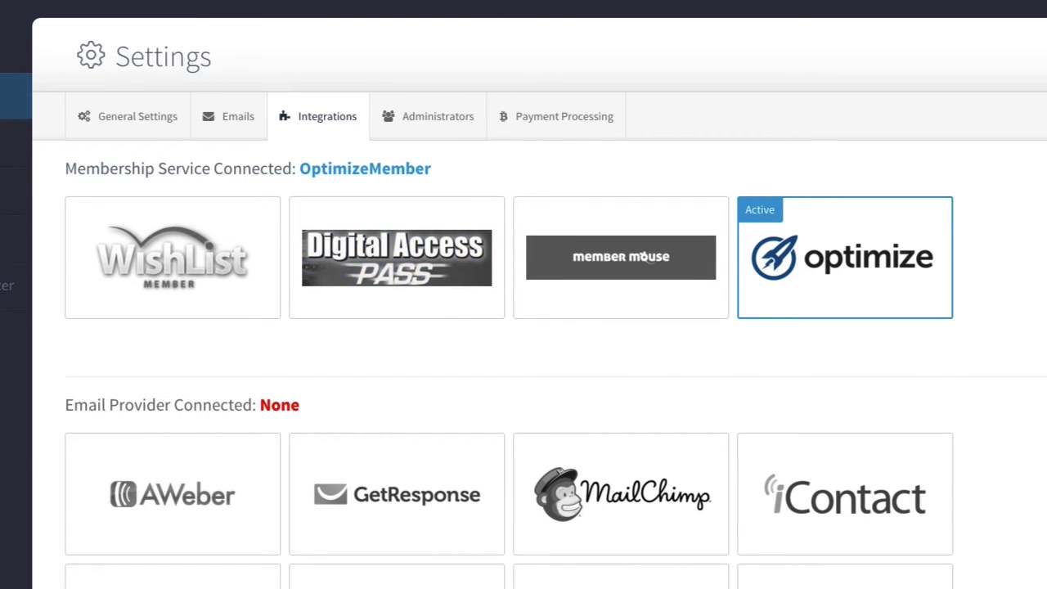
- Open the integration settings of the SamCart Videos product
click(9, 238)
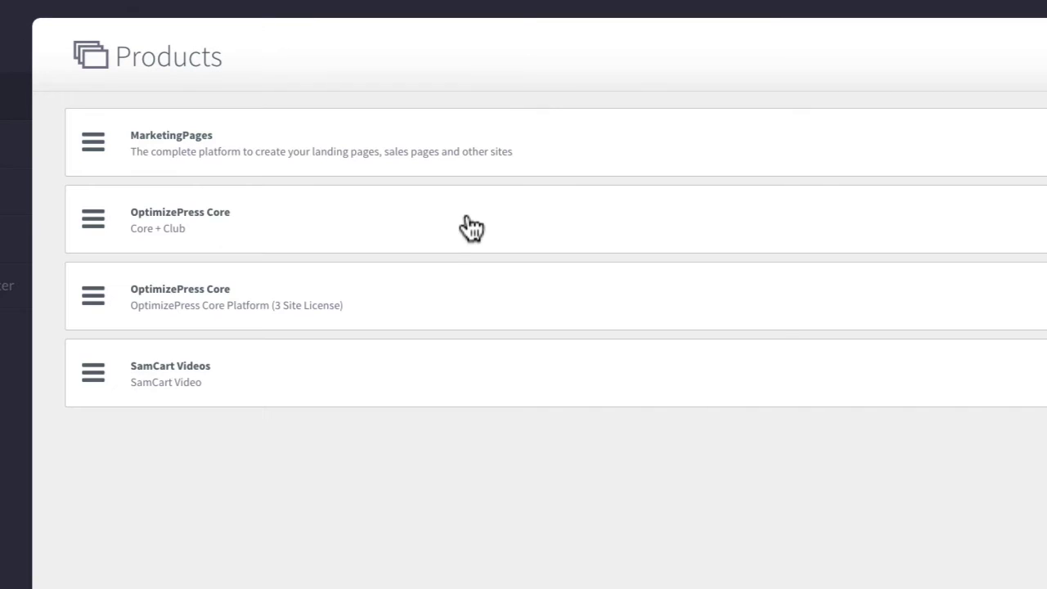
click(177, 383)
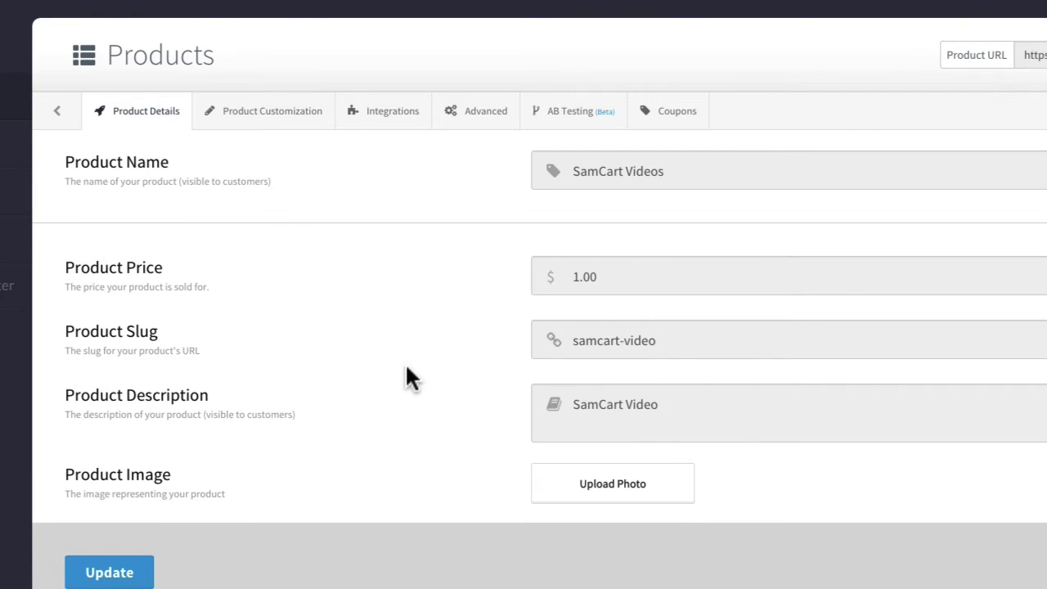
click(370, 114)
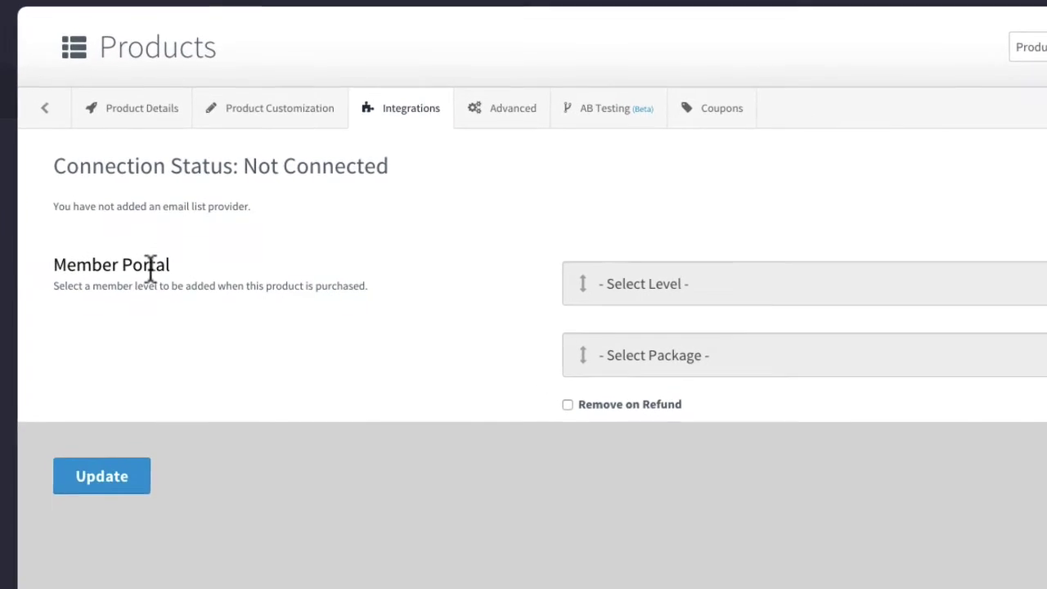
- Assign the SamCart member level and the video_samcart package to the product's Member Portal integration and save the update
click(661, 291)
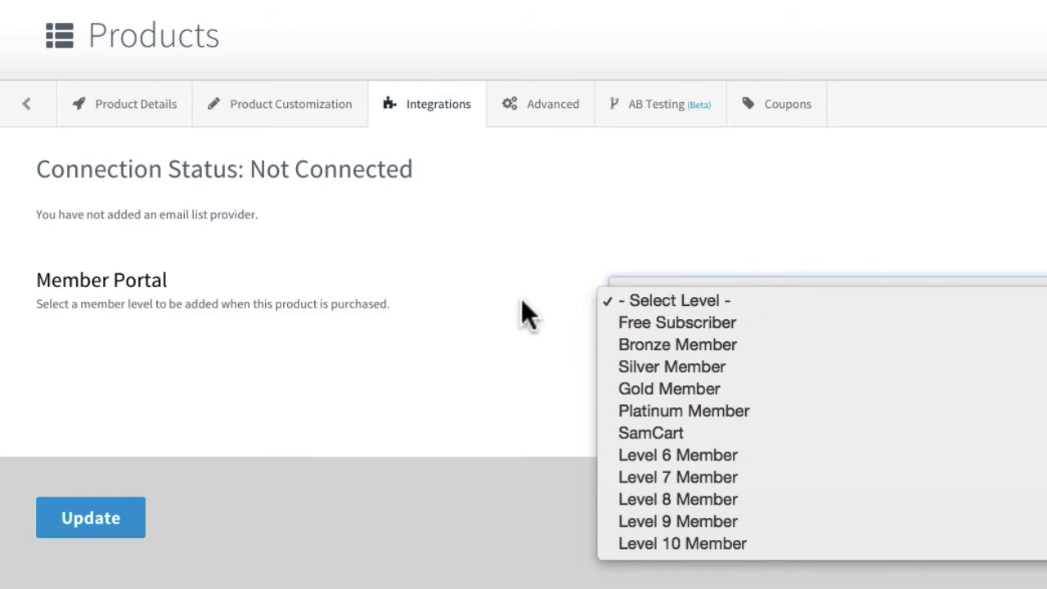
click(743, 433)
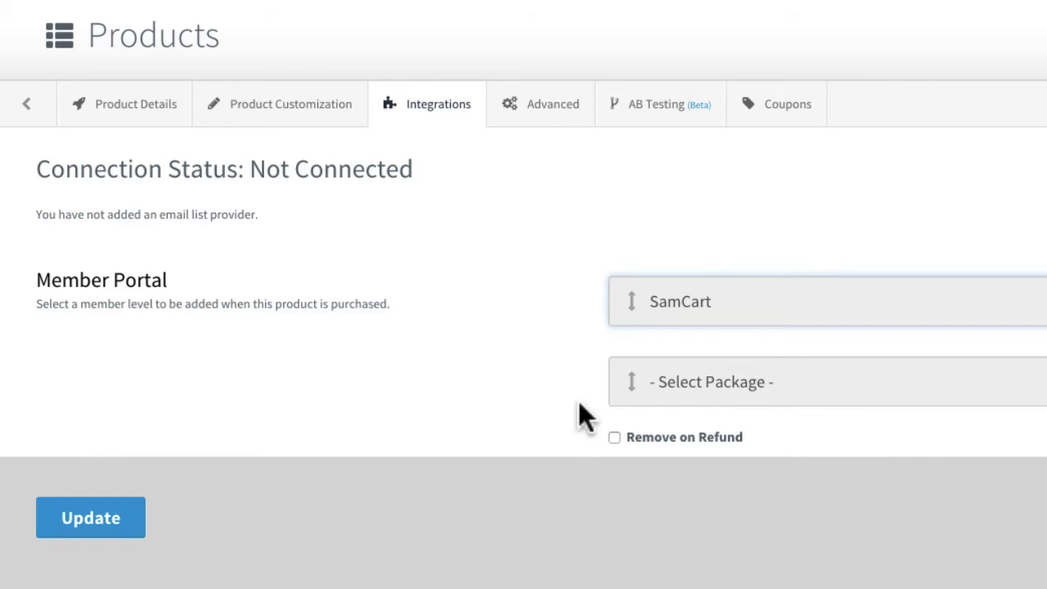
click(769, 384)
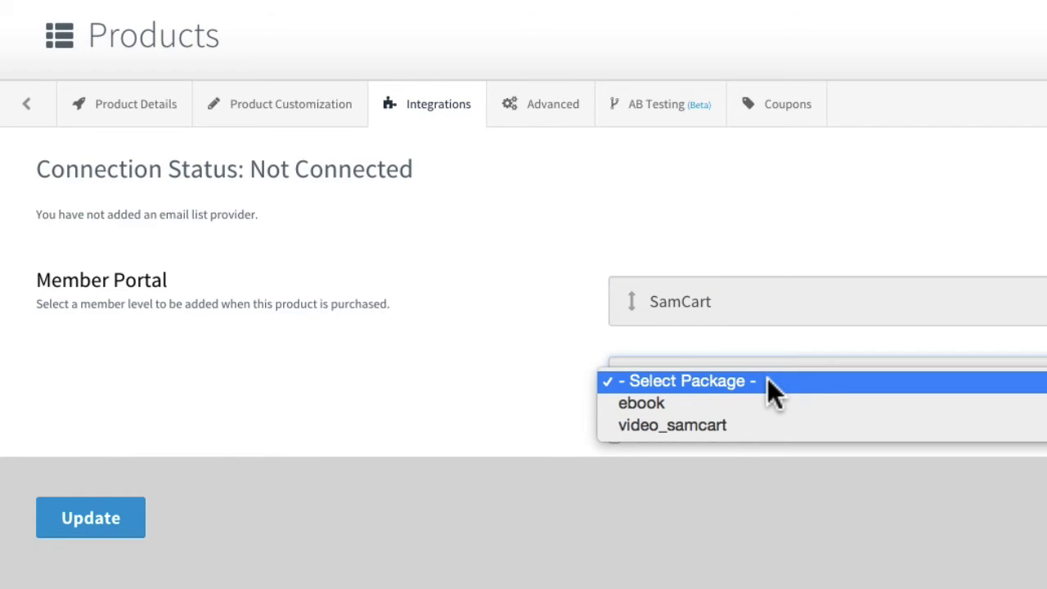
click(714, 425)
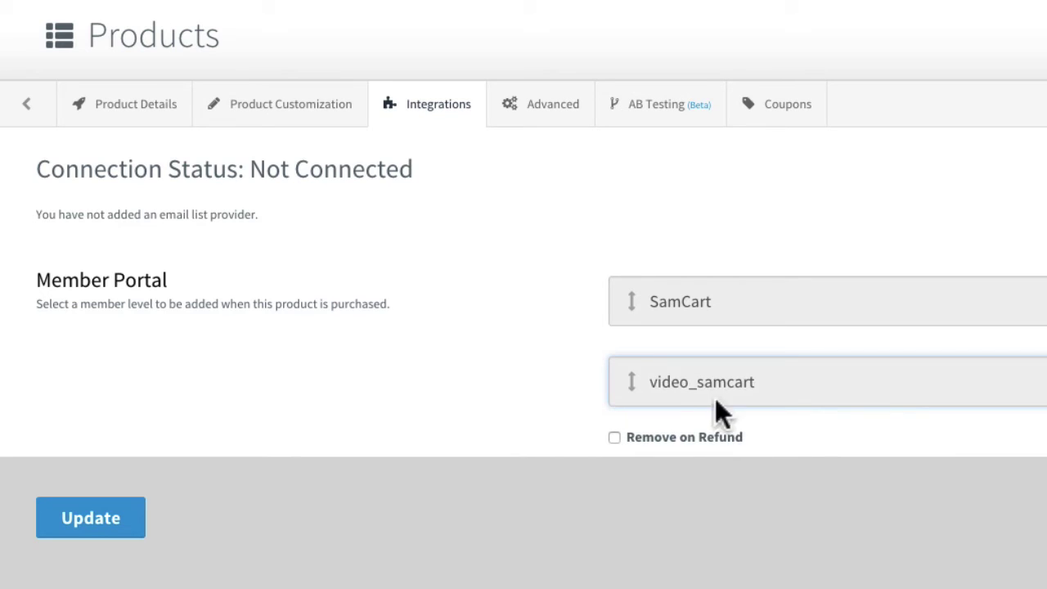
click(447, 367)
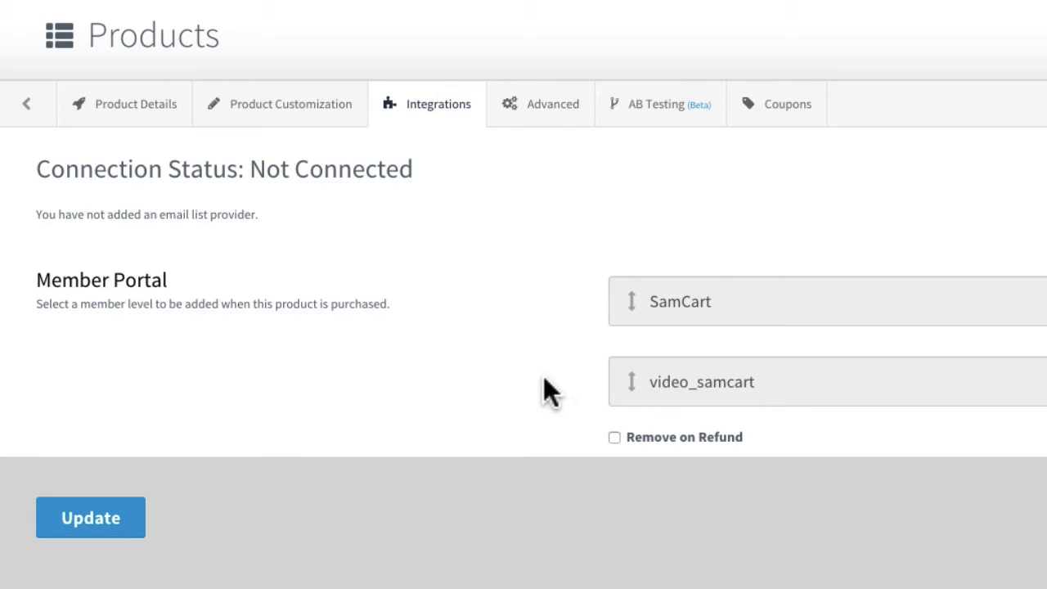
click(716, 383)
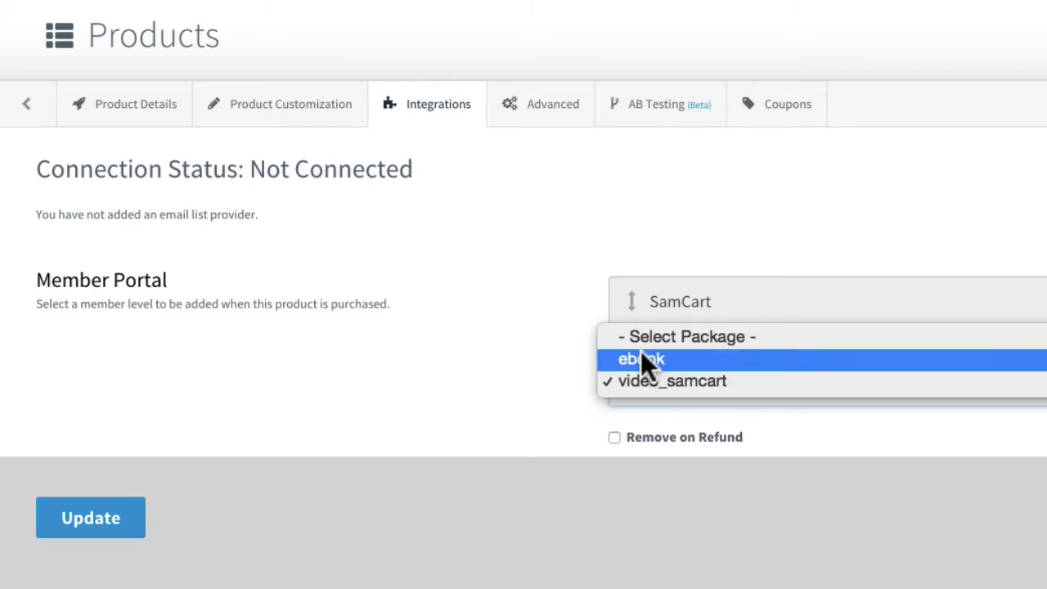
click(507, 438)
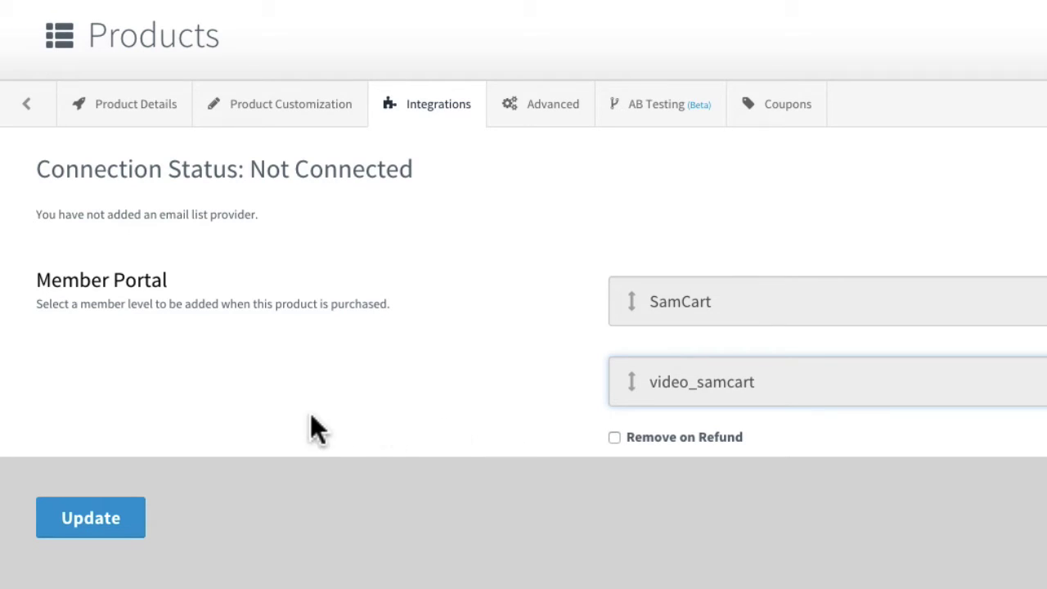
click(109, 497)
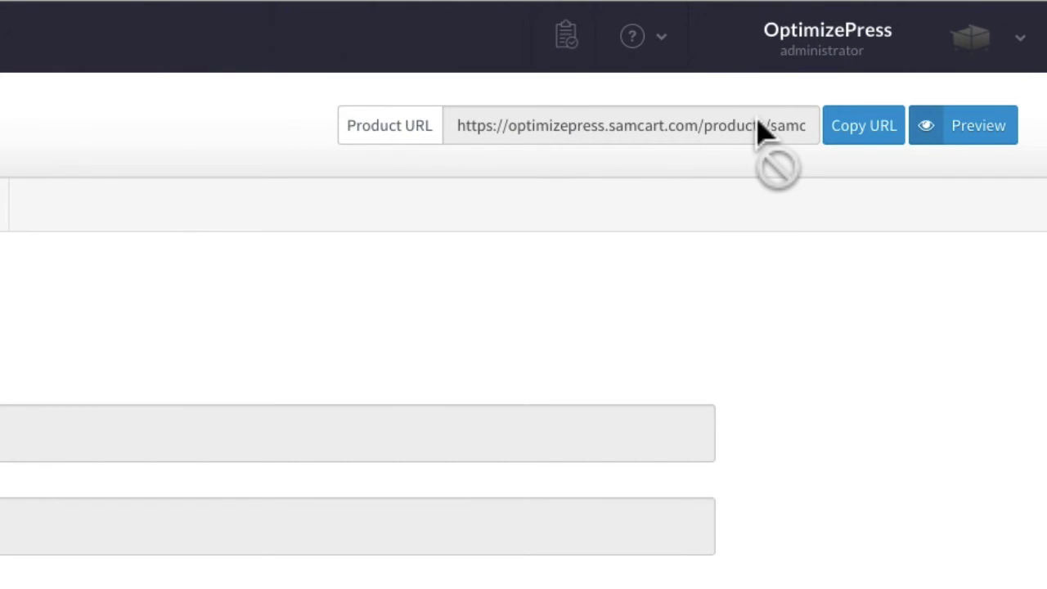
- Preview the SamCart Videos checkout page and review its contact, billing and payment sections
click(918, 131)
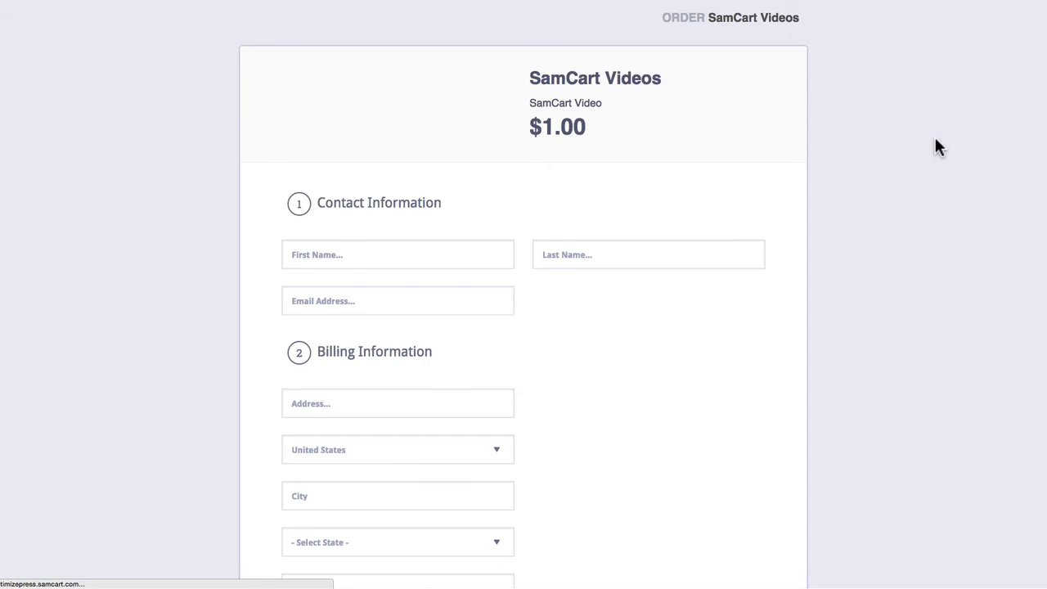
scroll(834, 119, down, 5)
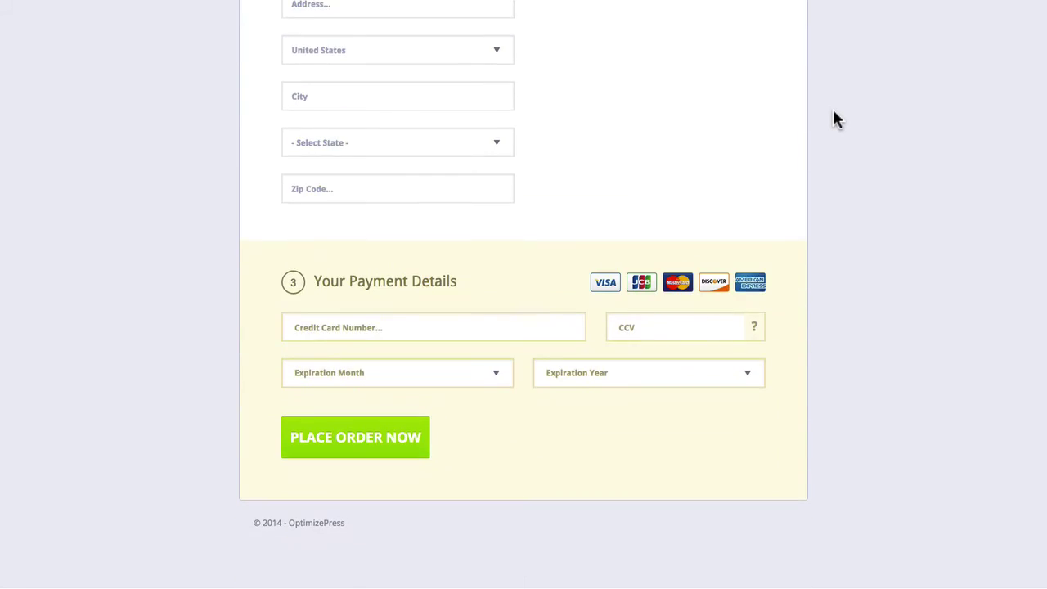
scroll(835, 119, up, 4)
scroll(835, 119, up, 2)
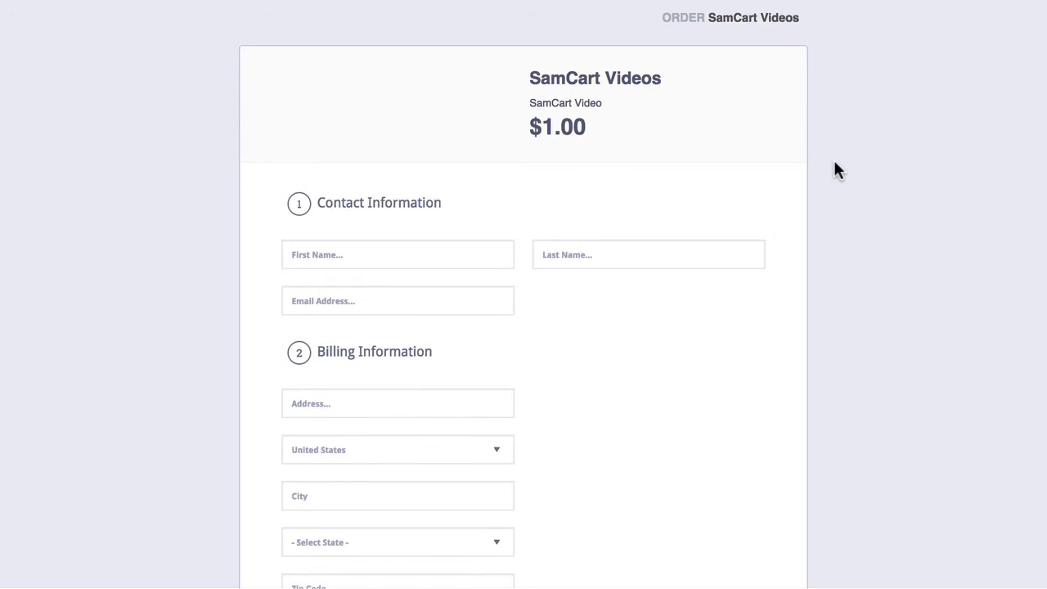
scroll(835, 170, down, 1)
scroll(834, 162, down, 5)
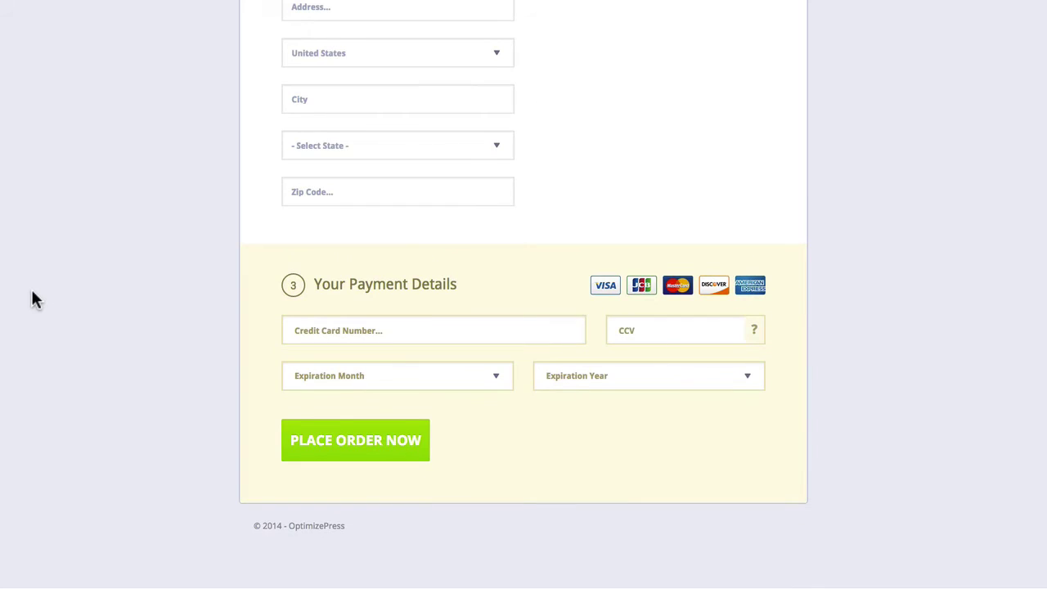
scroll(32, 300, up, 6)
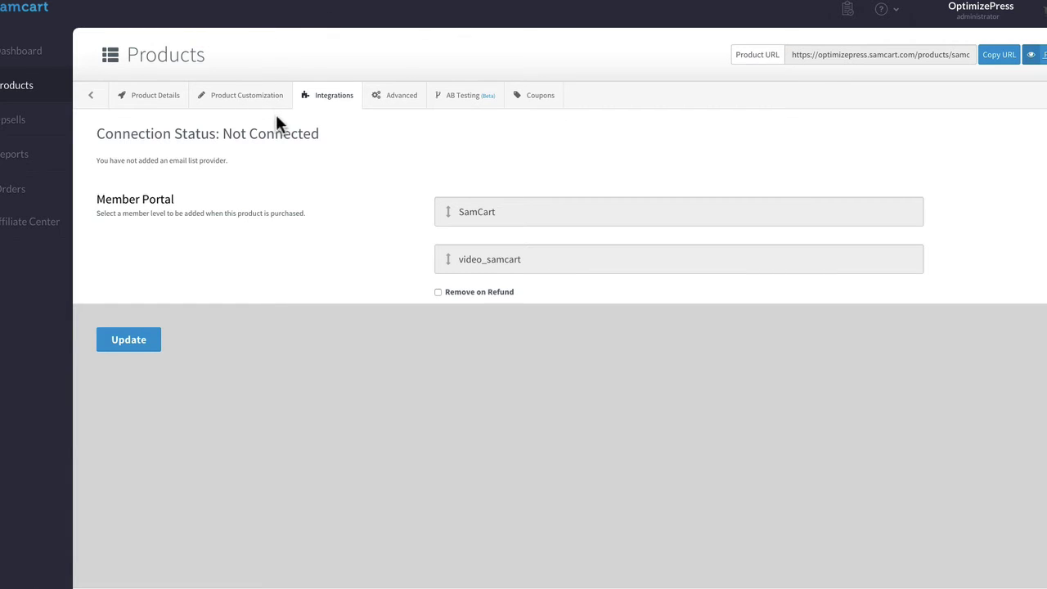
- Reopen the SamCart Videos product and go to its checkout template customization
click(10, 53)
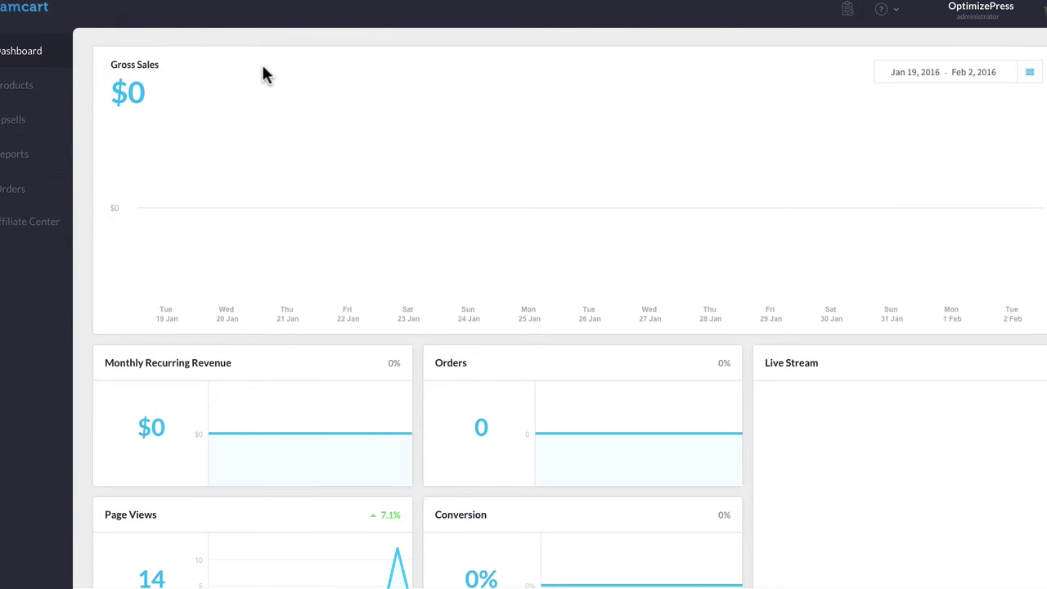
click(12, 88)
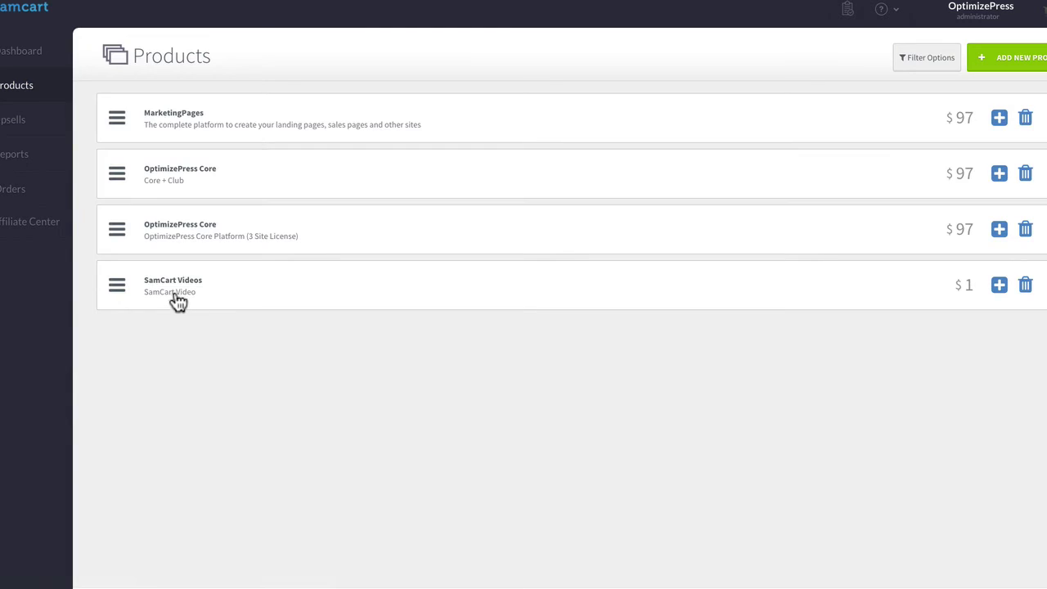
click(174, 296)
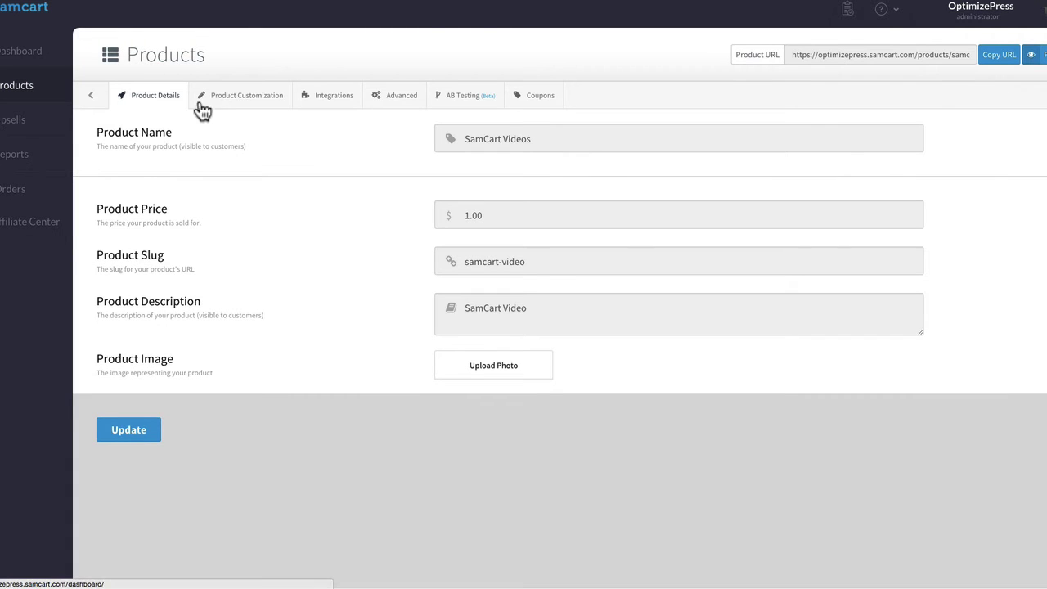
click(391, 97)
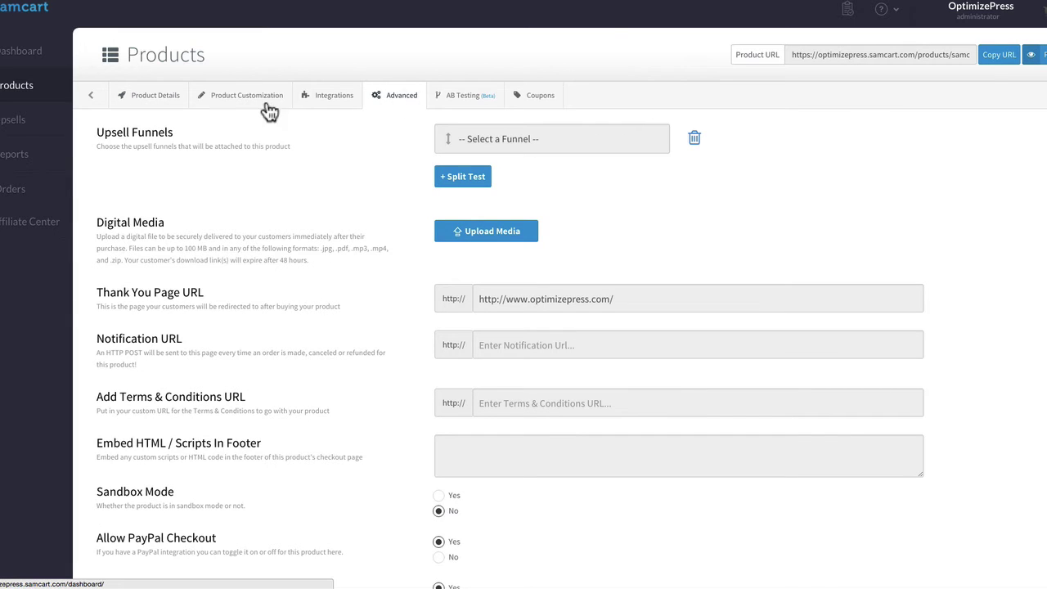
click(236, 96)
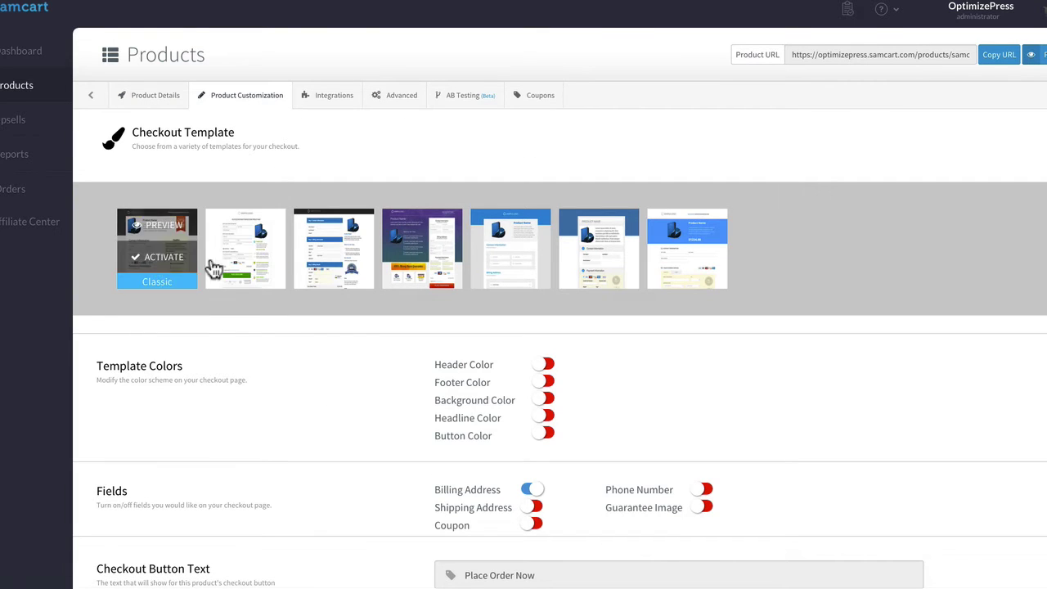
mouse_move(451, 258)
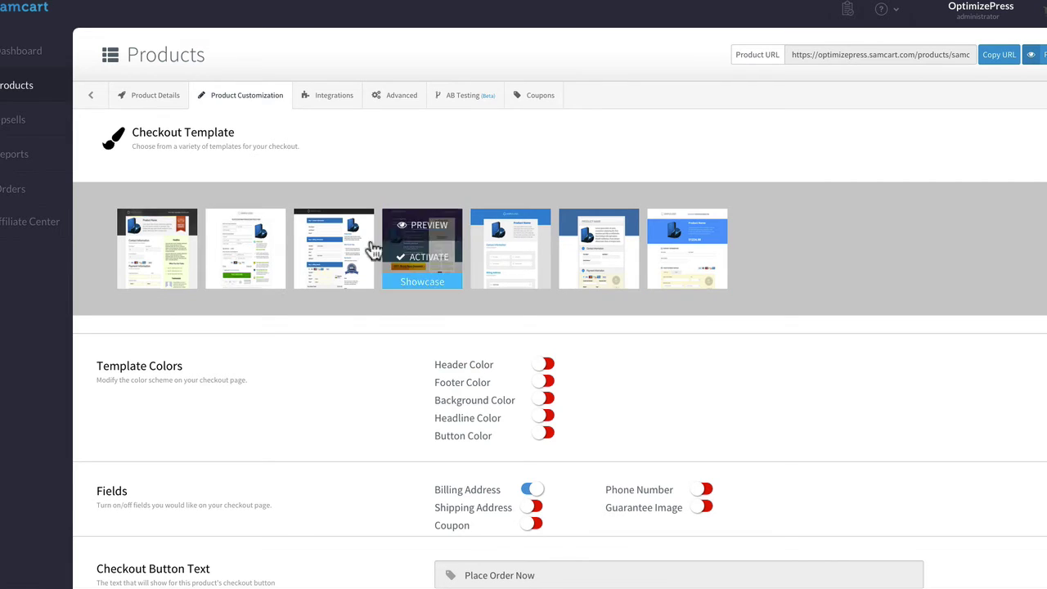
- Preview the Classic checkout template and activate it for the SamCart Videos product
click(166, 229)
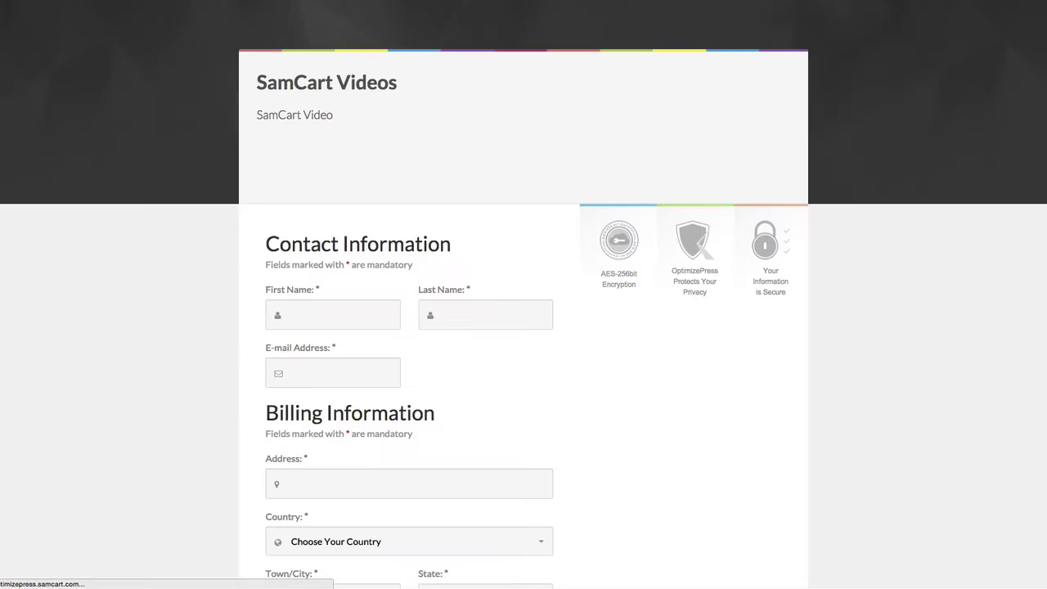
key(ctrl+w)
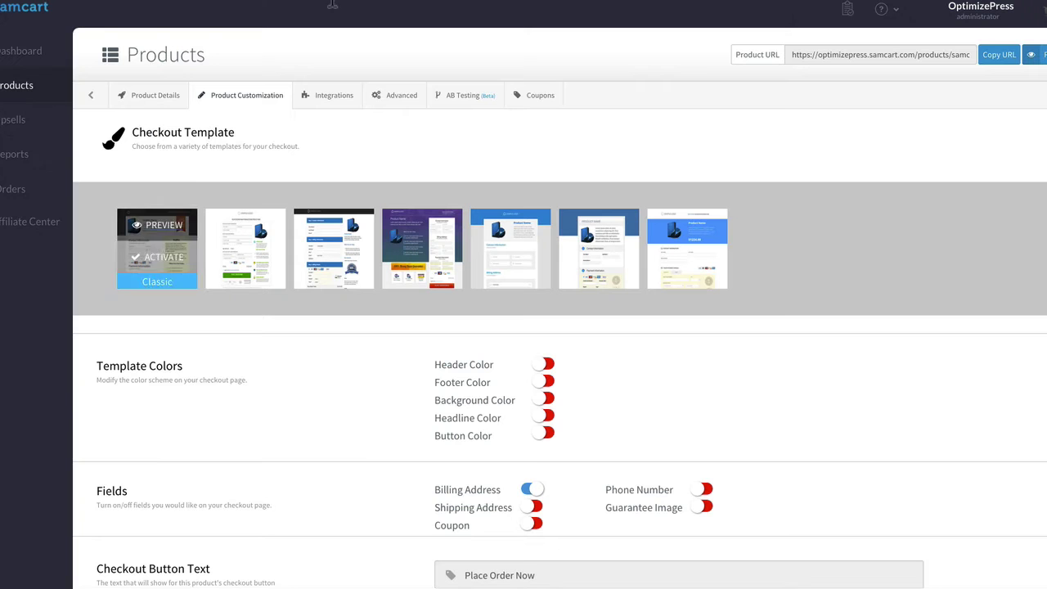
click(161, 262)
scroll(202, 236, down, 1)
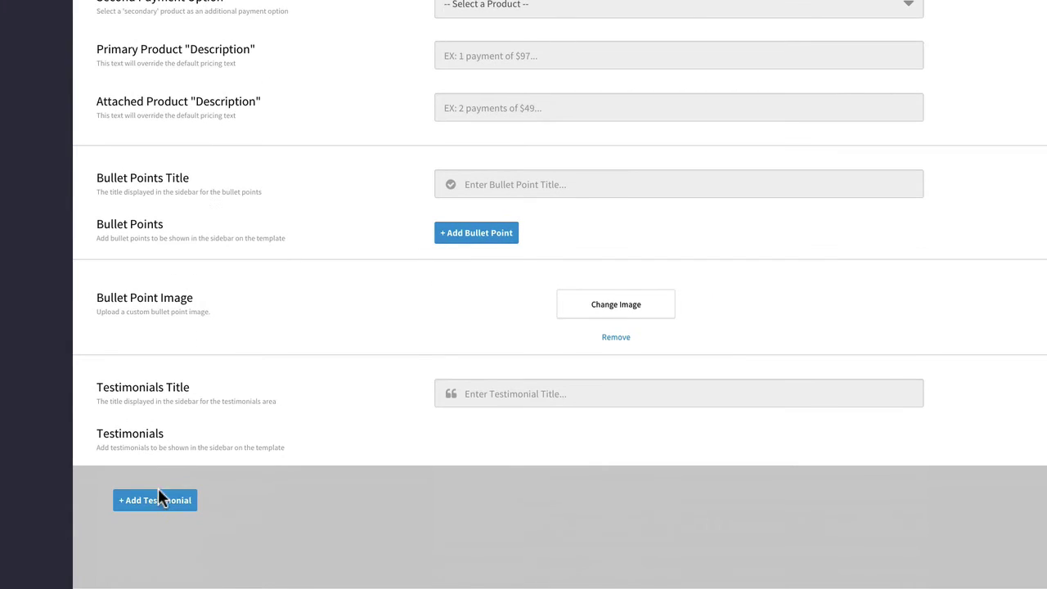
scroll(247, 481, up, 15)
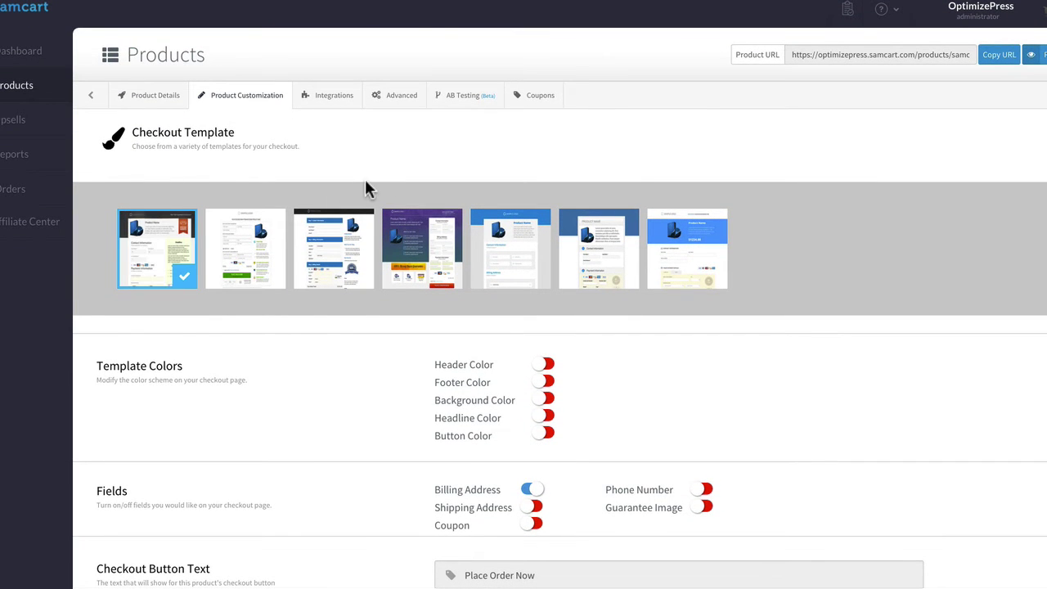
- Preview the SamCart Videos checkout page with the Classic template and copy its page address
click(1034, 54)
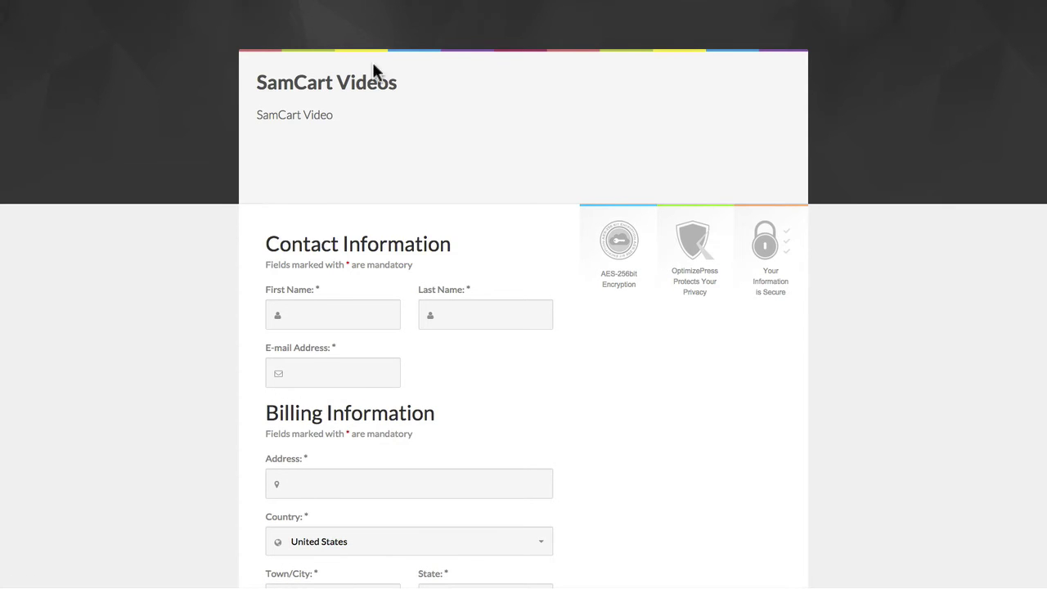
scroll(221, 199, down, 1)
scroll(221, 199, down, 5)
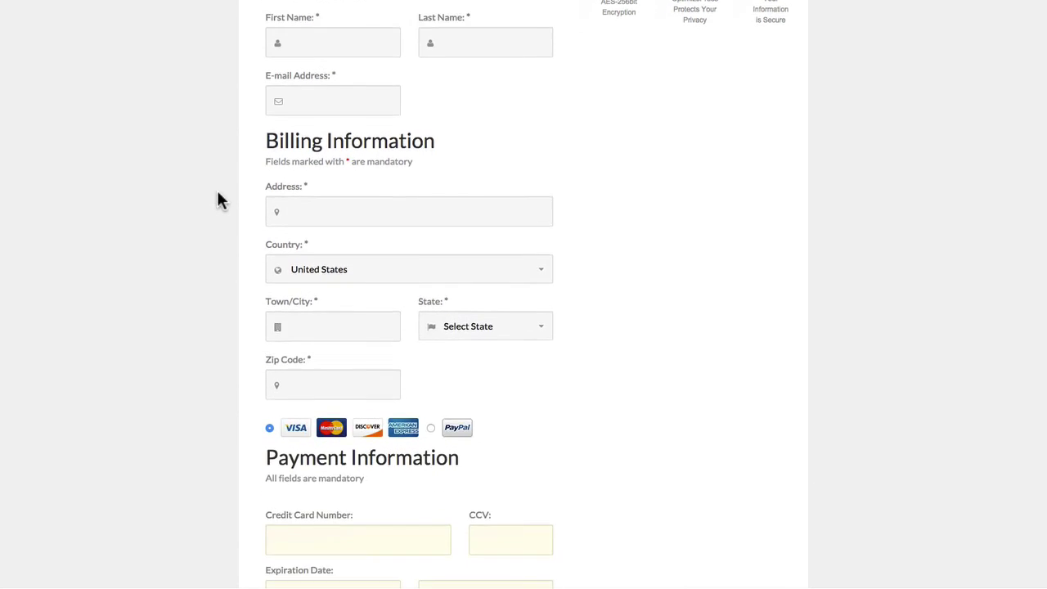
scroll(218, 198, down, 3)
scroll(219, 198, up, 6)
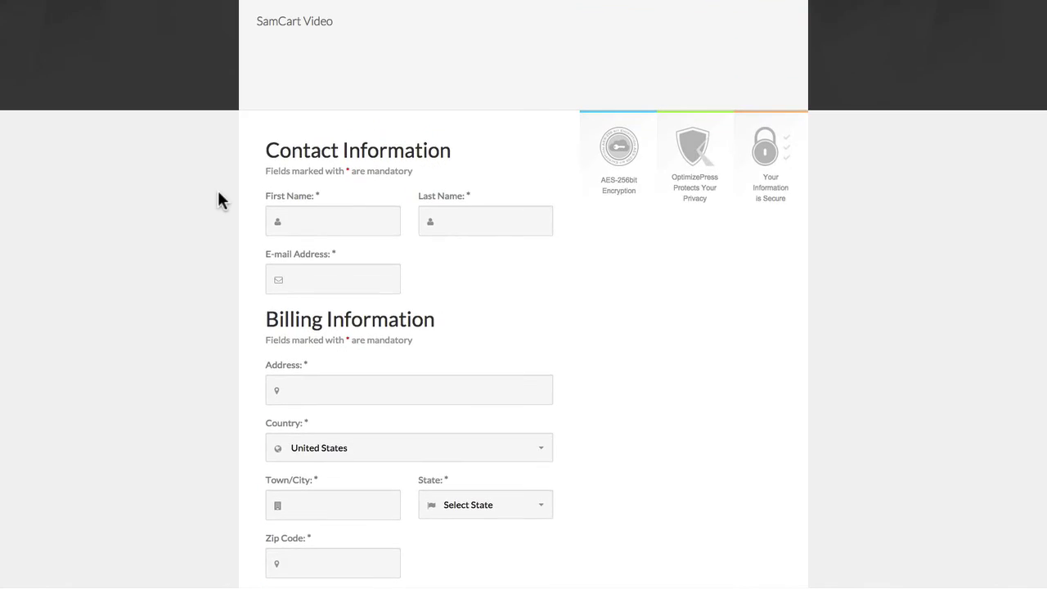
click(294, 0)
key(ctrl+c)
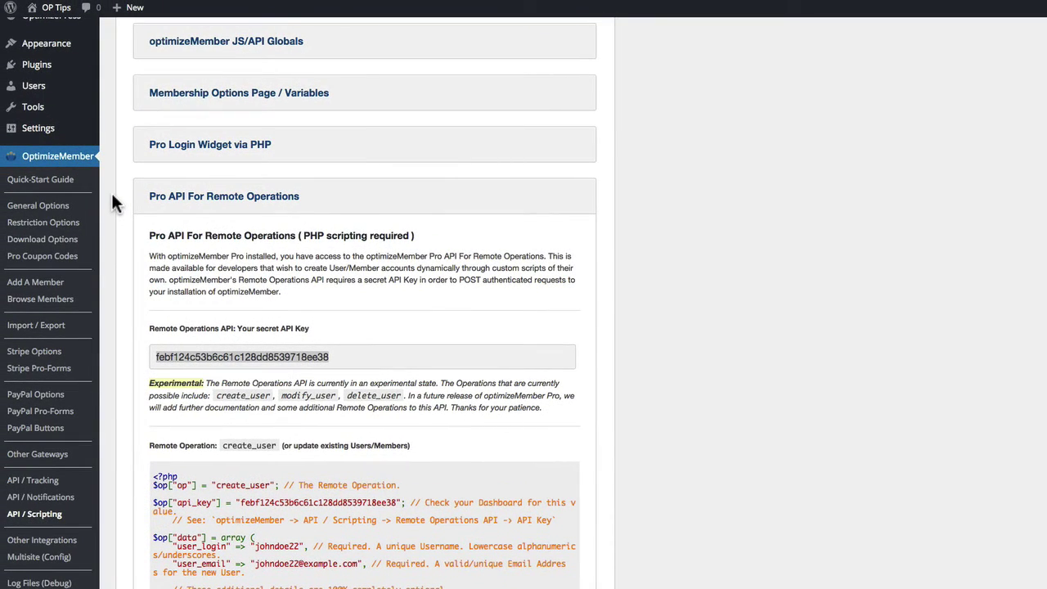
- Switch to WordPress and open the SamCart Sale Page in the Live Editor
scroll(114, 197, up, 3)
mouse_move(54, 113)
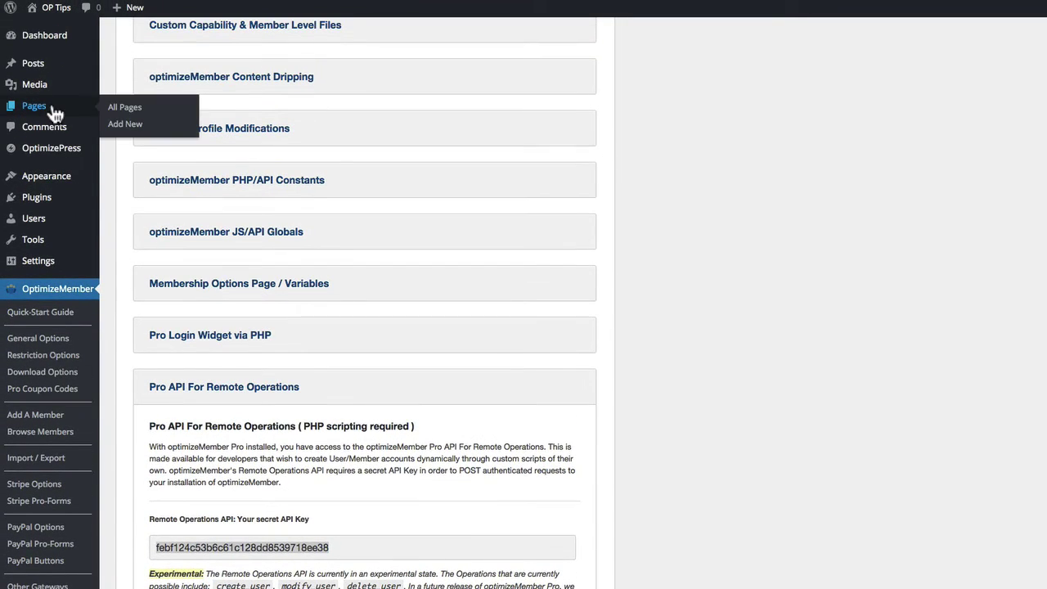
click(119, 115)
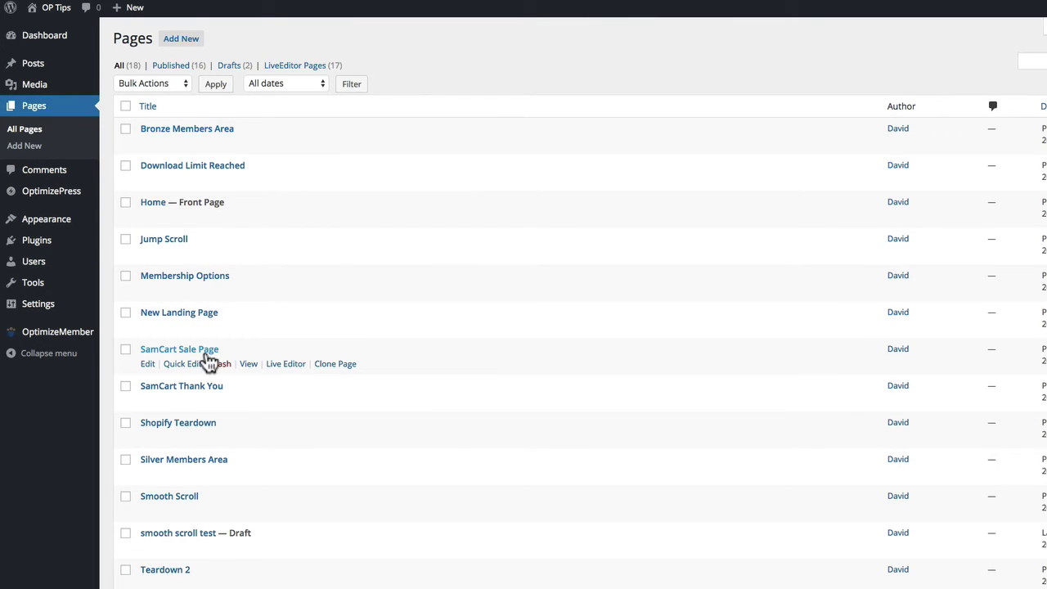
click(286, 365)
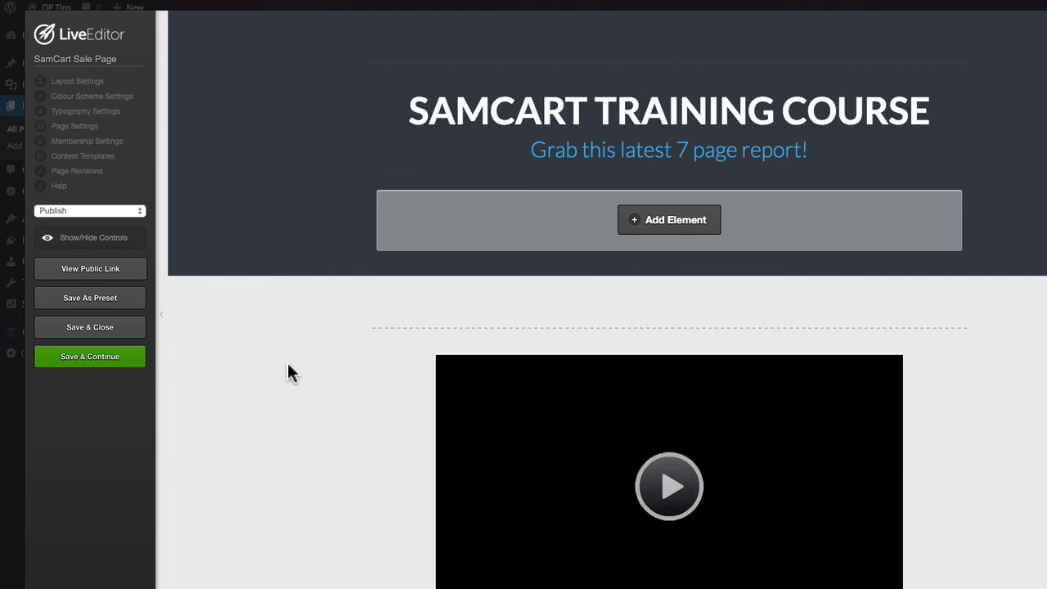
scroll(327, 222, down, 5)
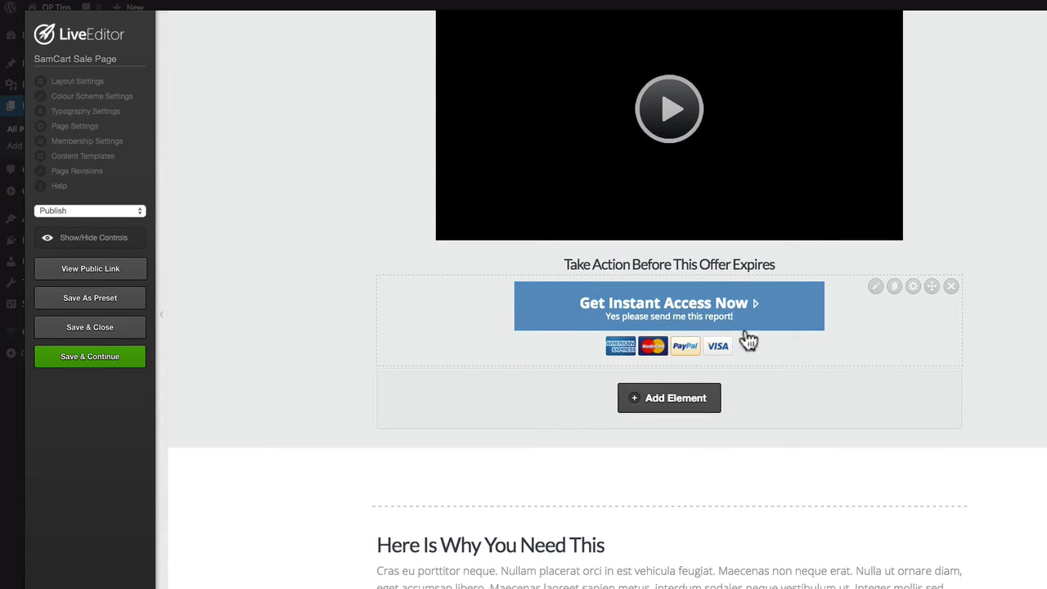
click(876, 288)
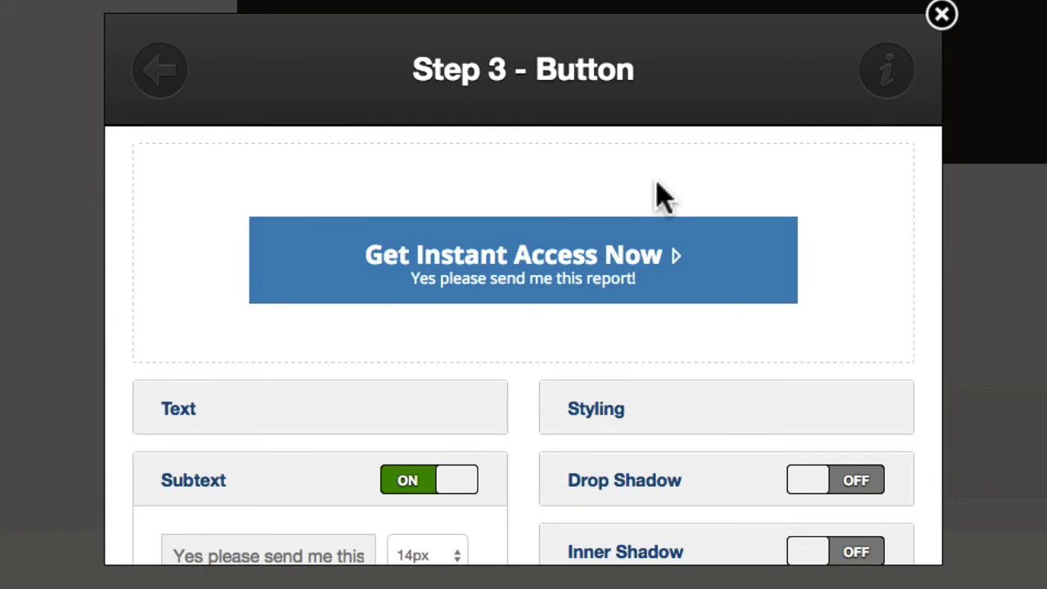
scroll(659, 195, down, 10)
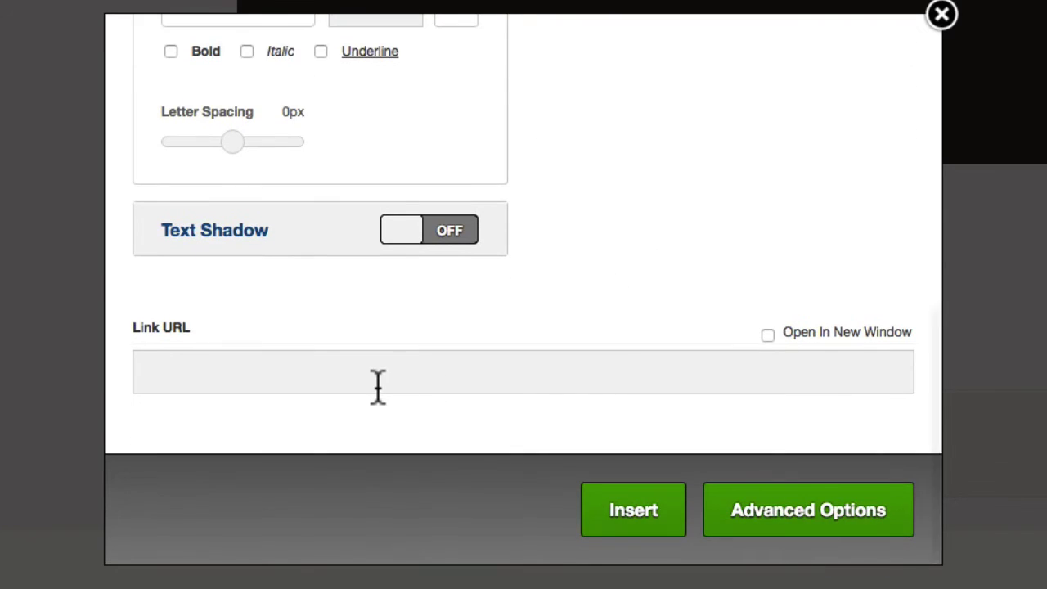
click(378, 386)
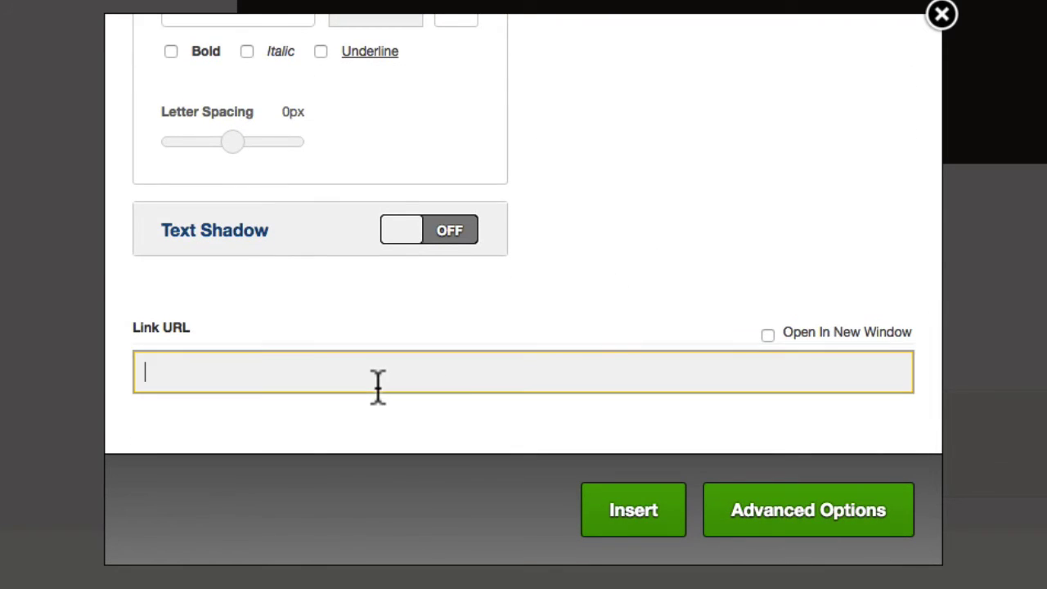
key(ctrl+v)
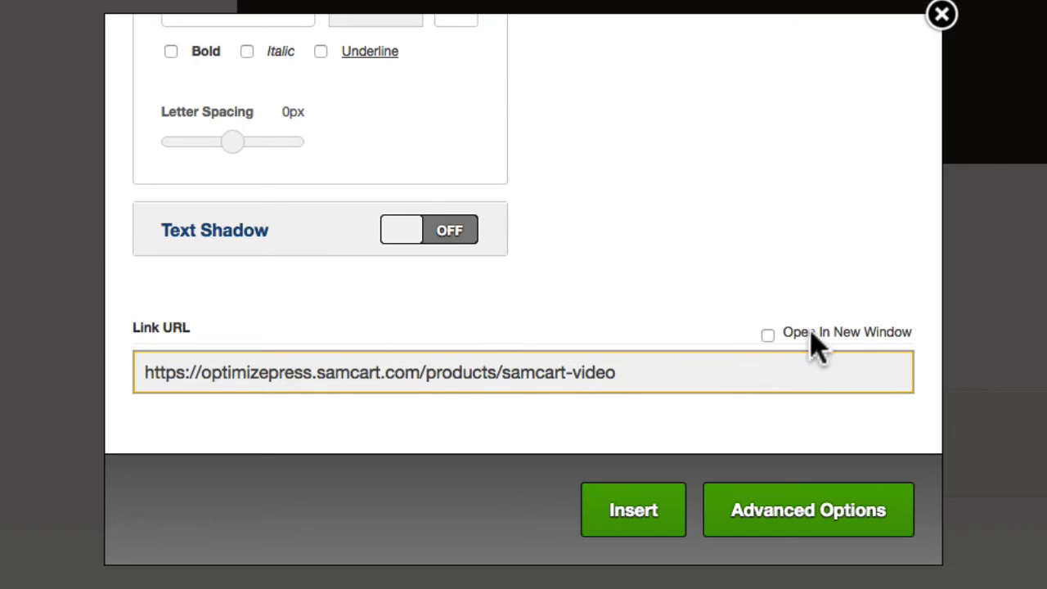
click(626, 530)
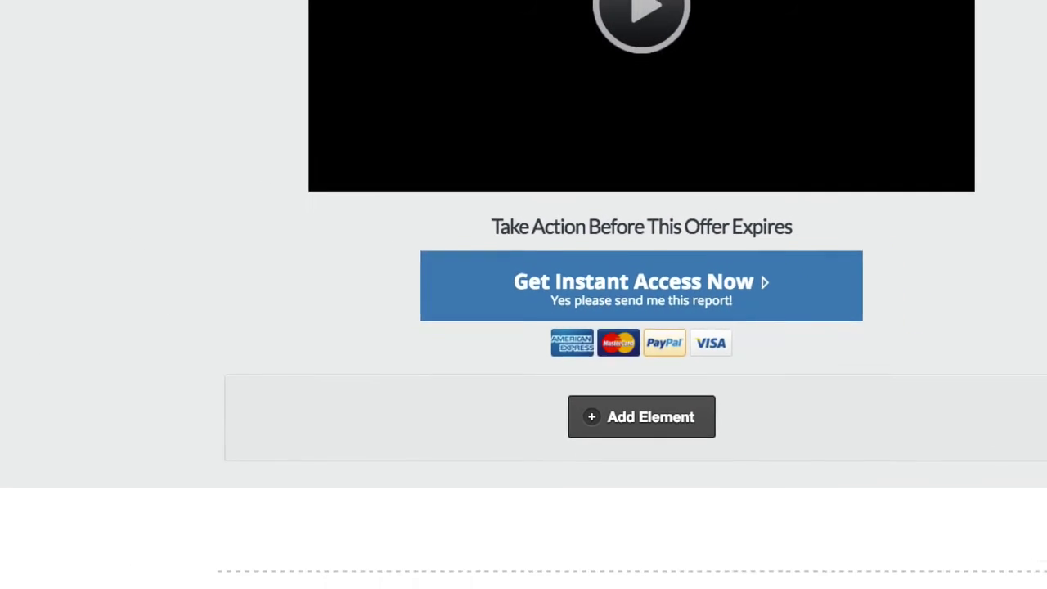
click(78, 312)
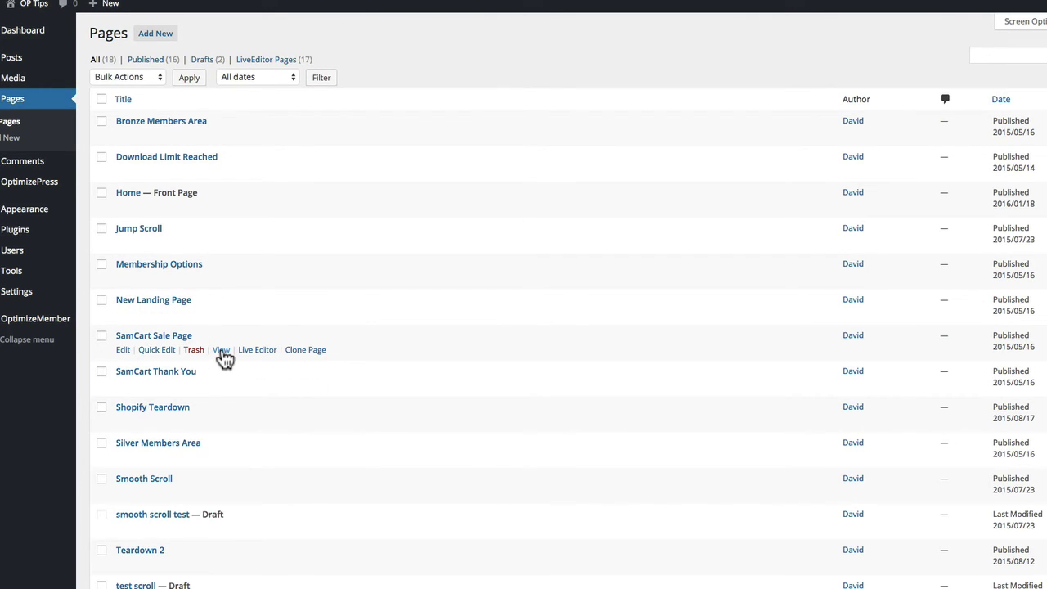
- View the published SamCart Sale Page and follow its Get Instant Access Now button to check the checkout link
click(222, 351)
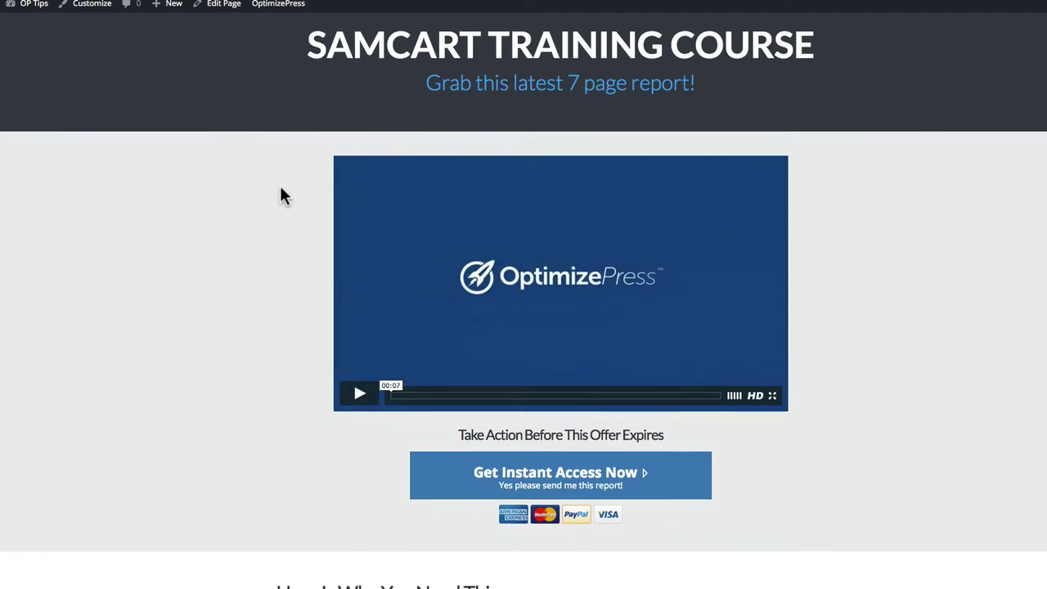
scroll(281, 196, down, 2)
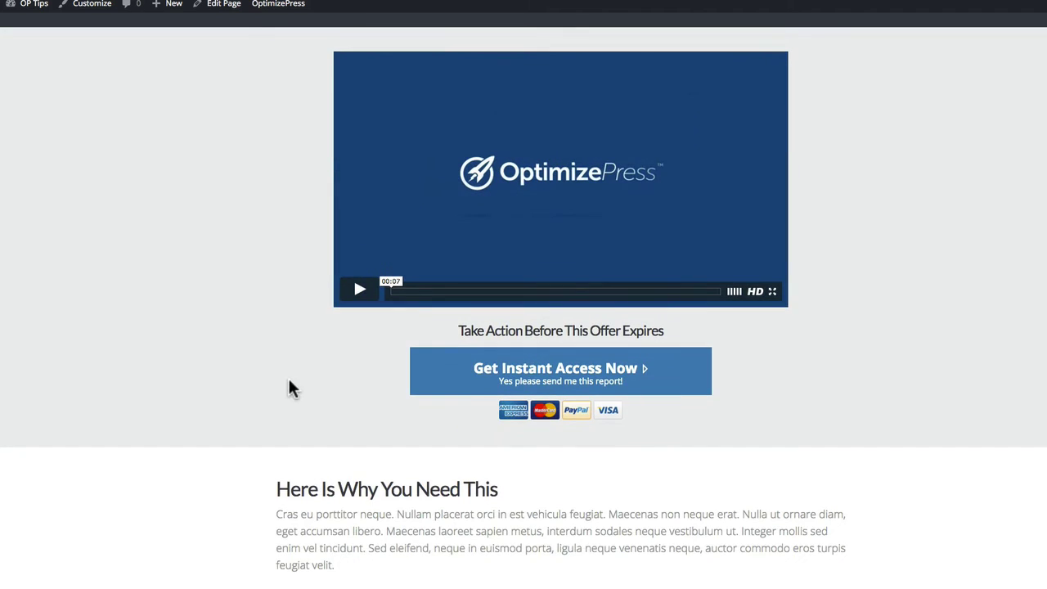
click(497, 382)
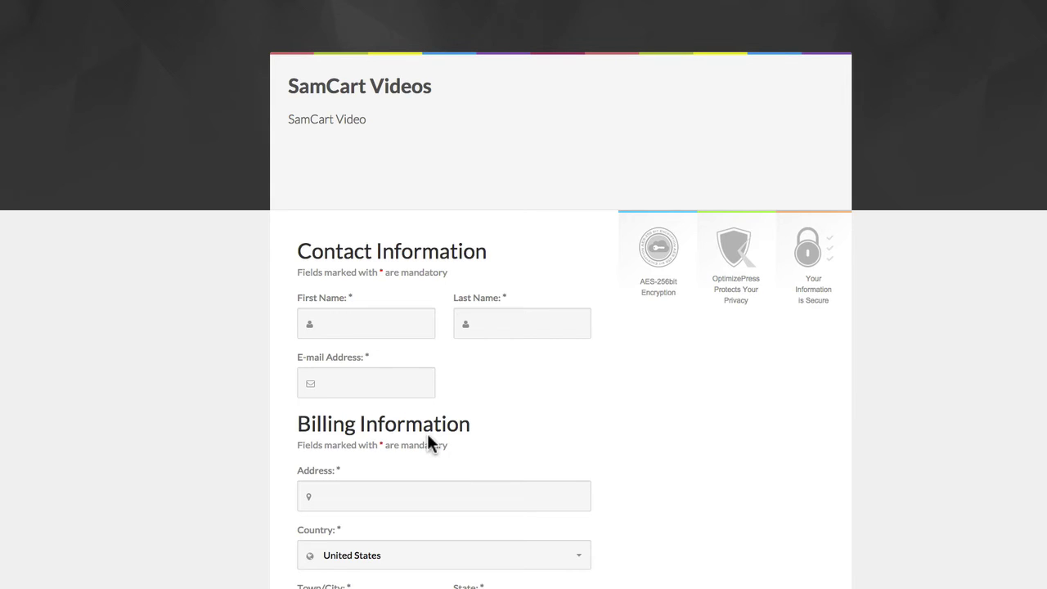
- Copy the SamCart Thank You page's link from WordPress and set it as the Thank You Page URL of the SamCart product
click(148, 1)
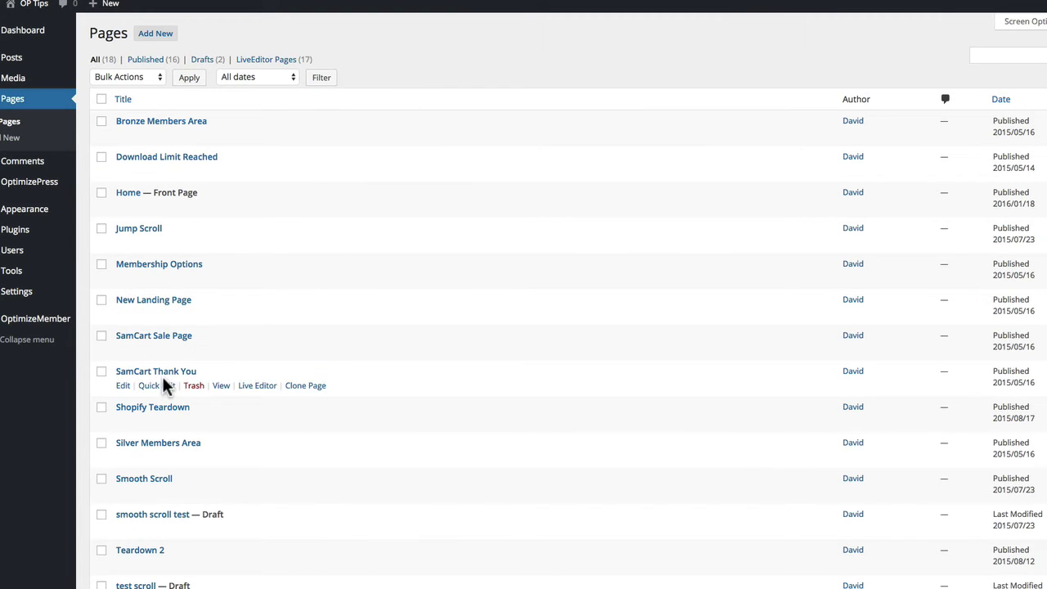
right_click(222, 390)
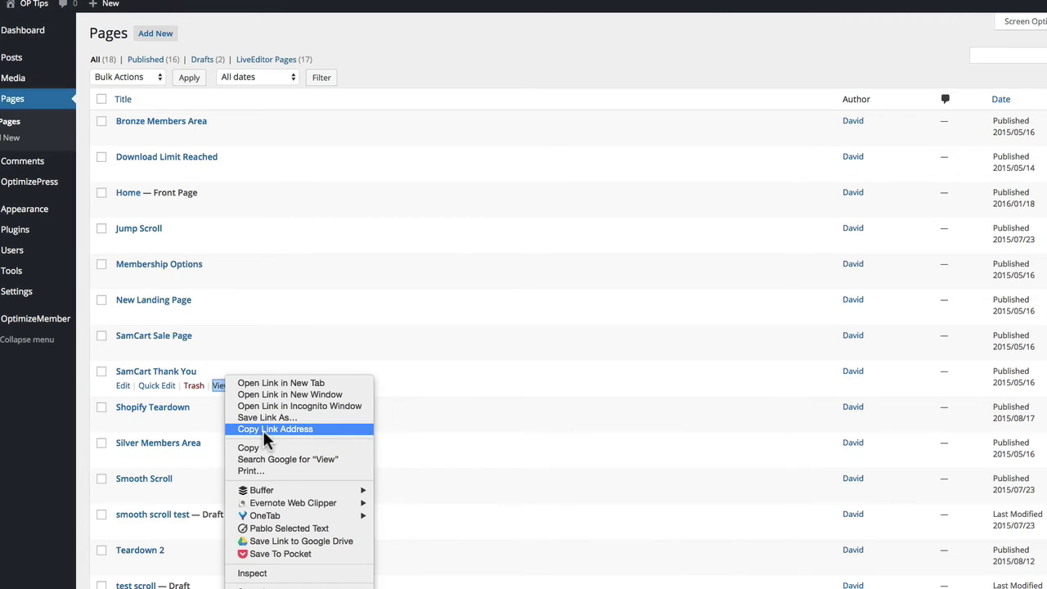
click(263, 431)
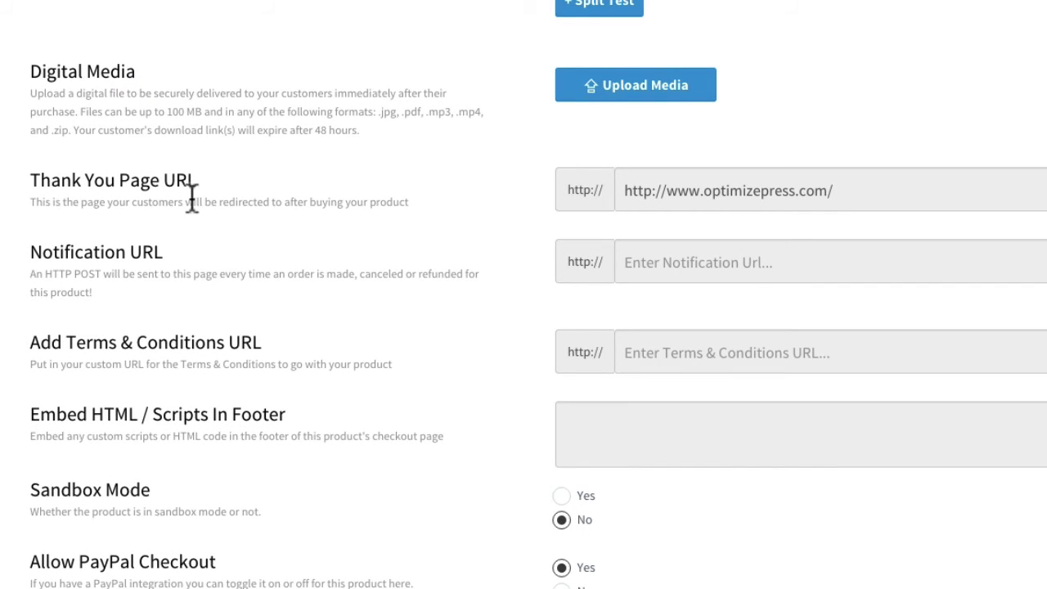
double_click(781, 189)
triple_click(781, 189)
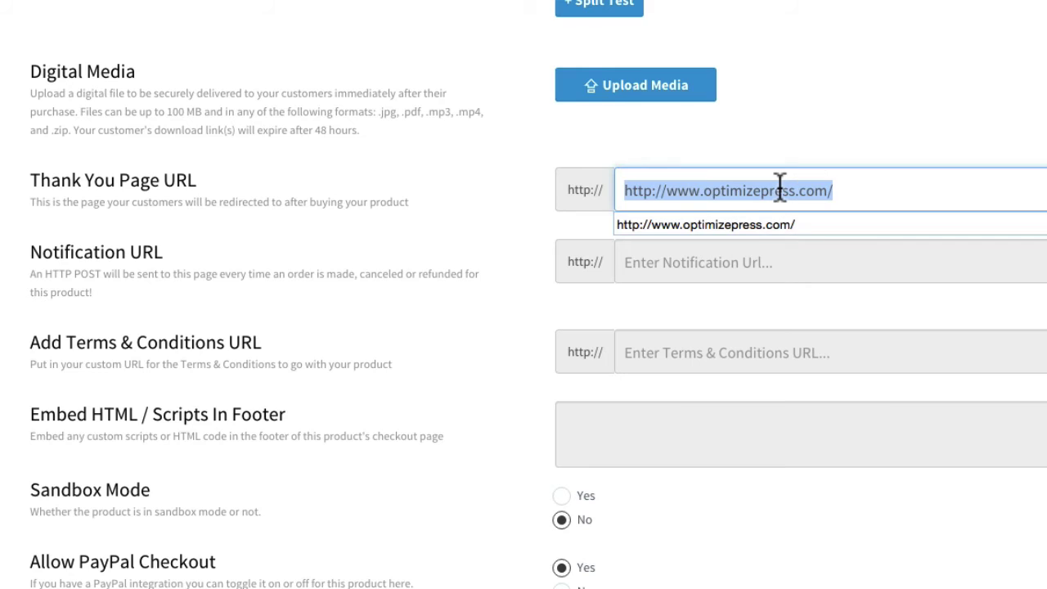
key(ctrl+v)
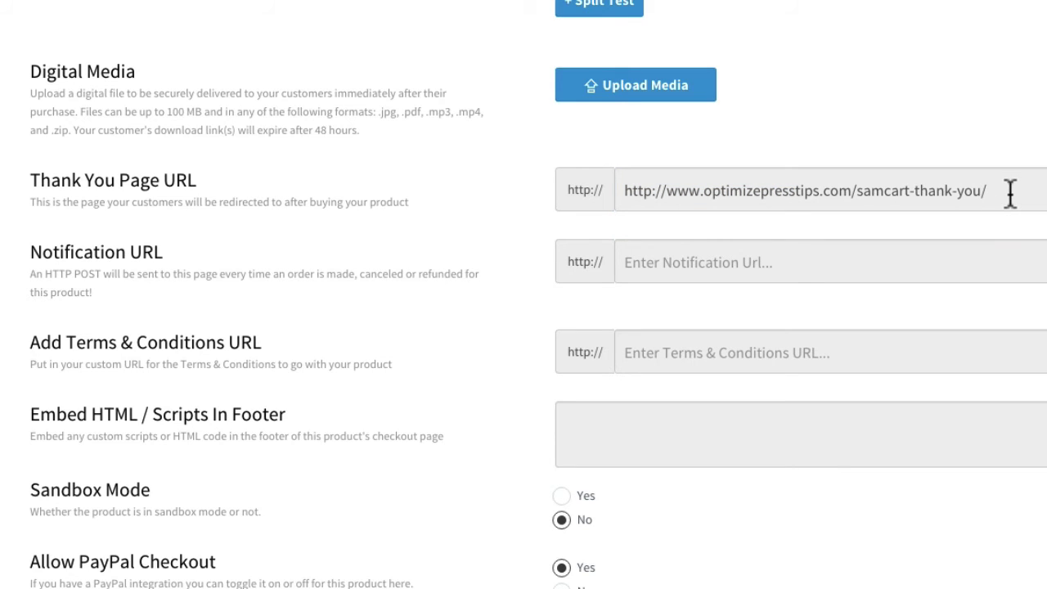
scroll(811, 177, down, 2)
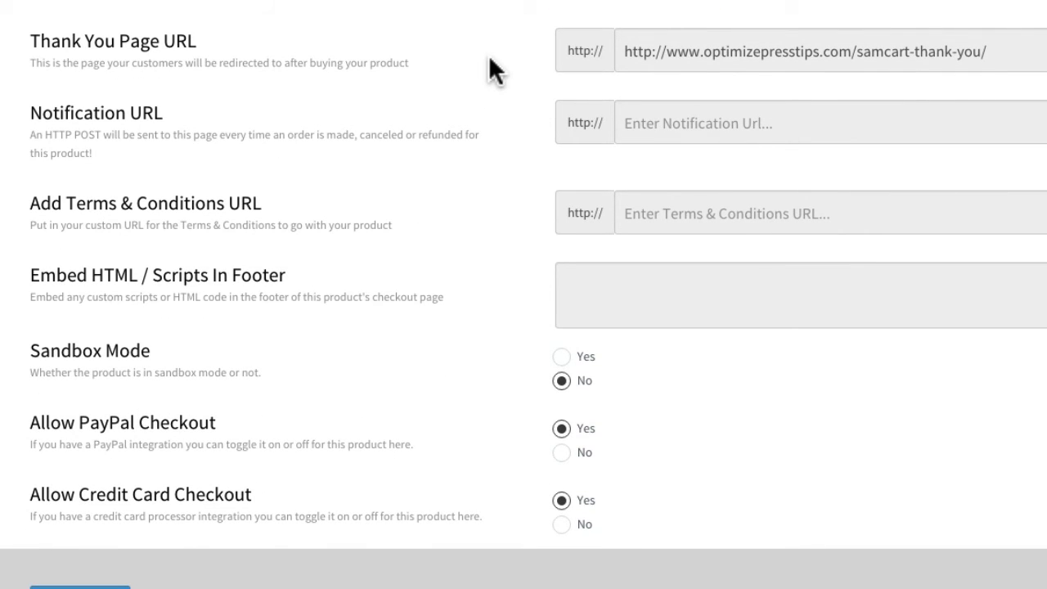
click(677, 51)
key(Left)
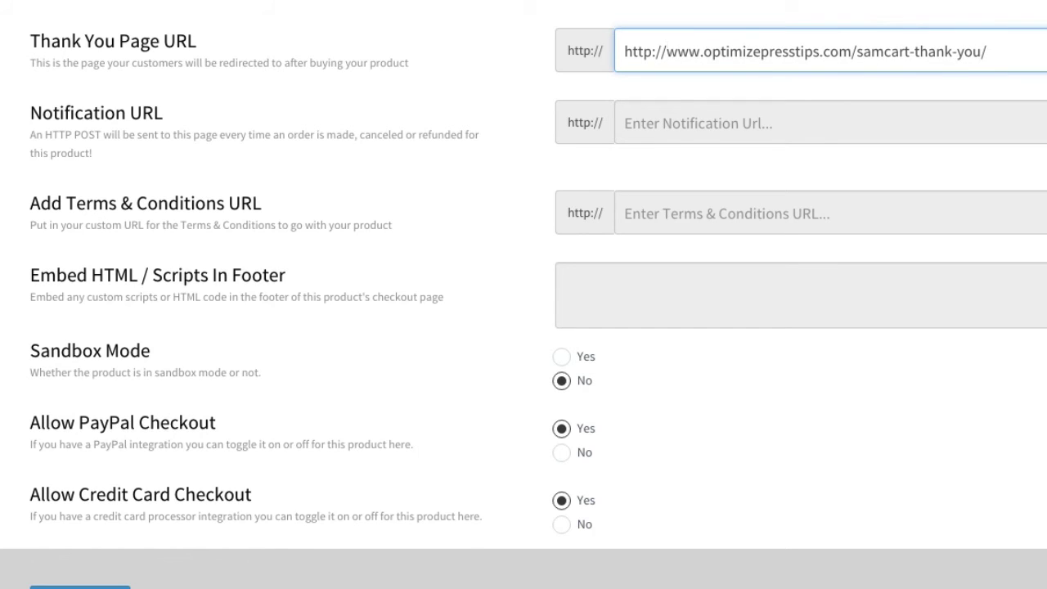
key(BackSpace)
key(BackSpace)
key(BackSpace)
key(BackSpace)
key(BackSpace)
key(BackSpace)
key(BackSpace)
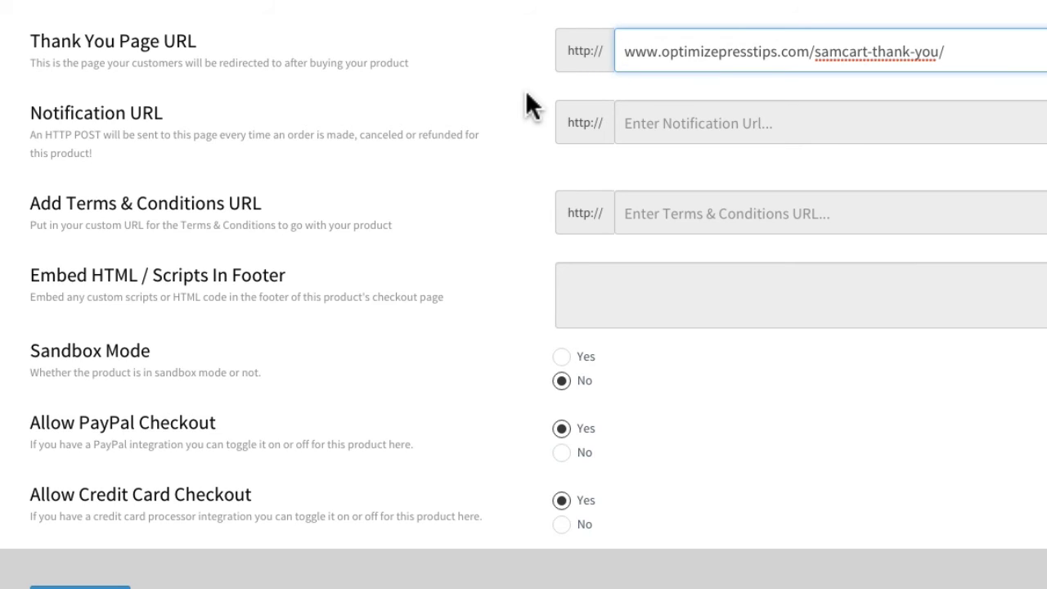
click(495, 31)
scroll(516, 70, down, 1)
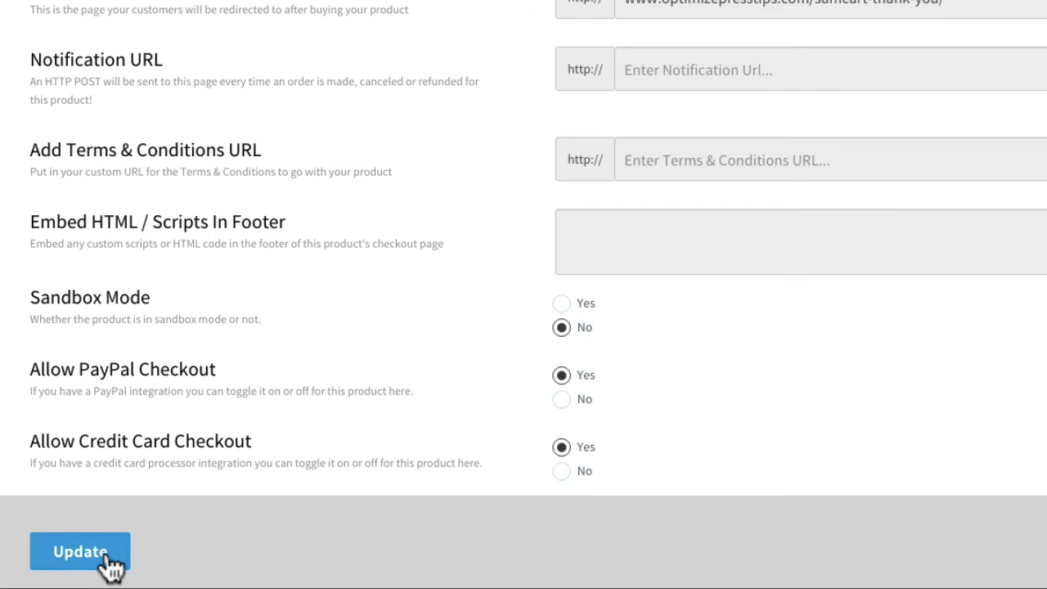
click(108, 555)
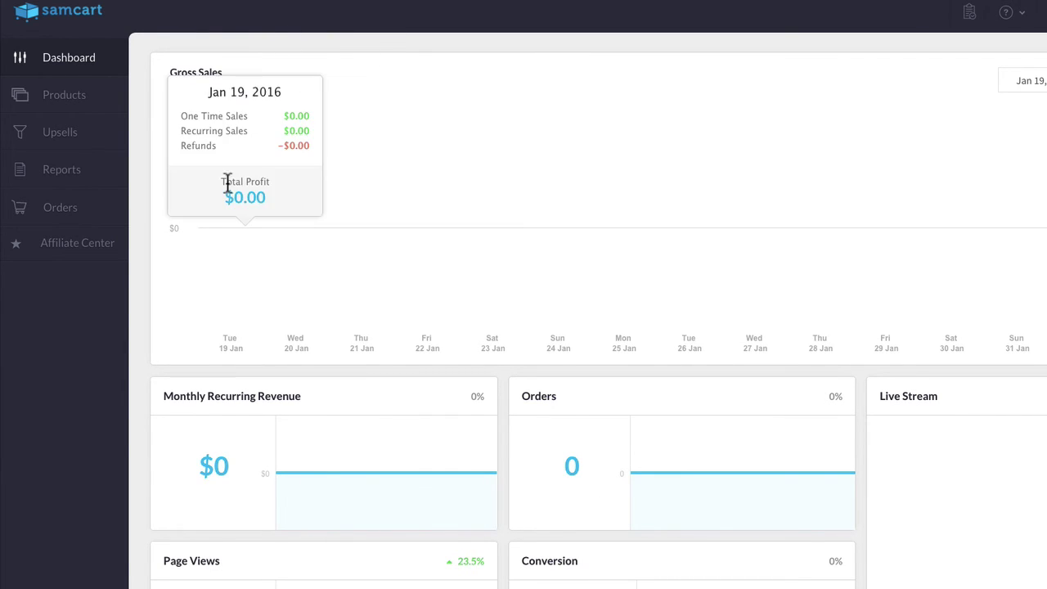
mouse_move(430, 196)
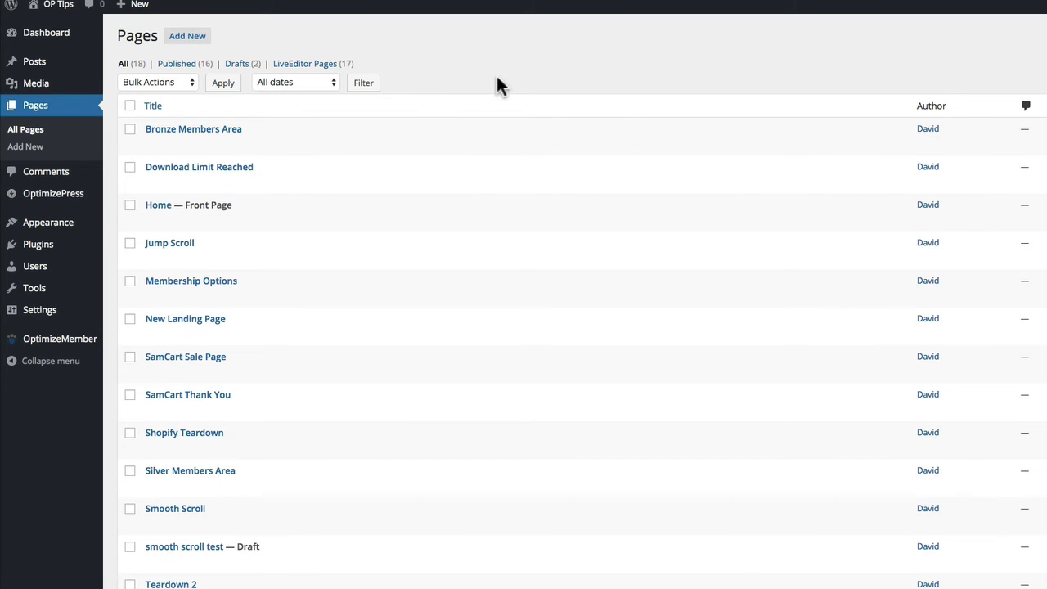
mouse_move(53, 270)
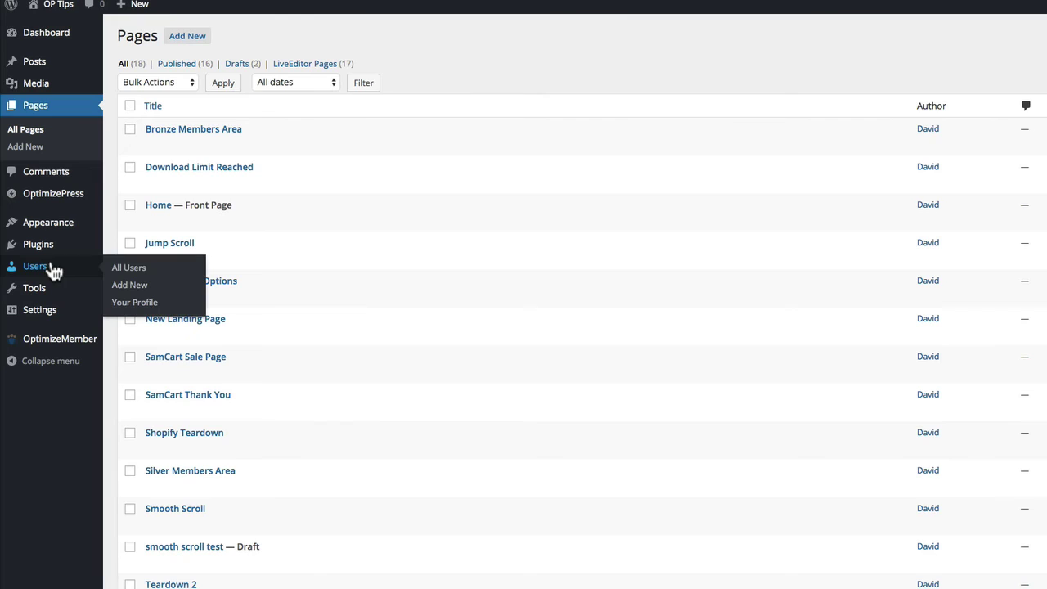
click(120, 274)
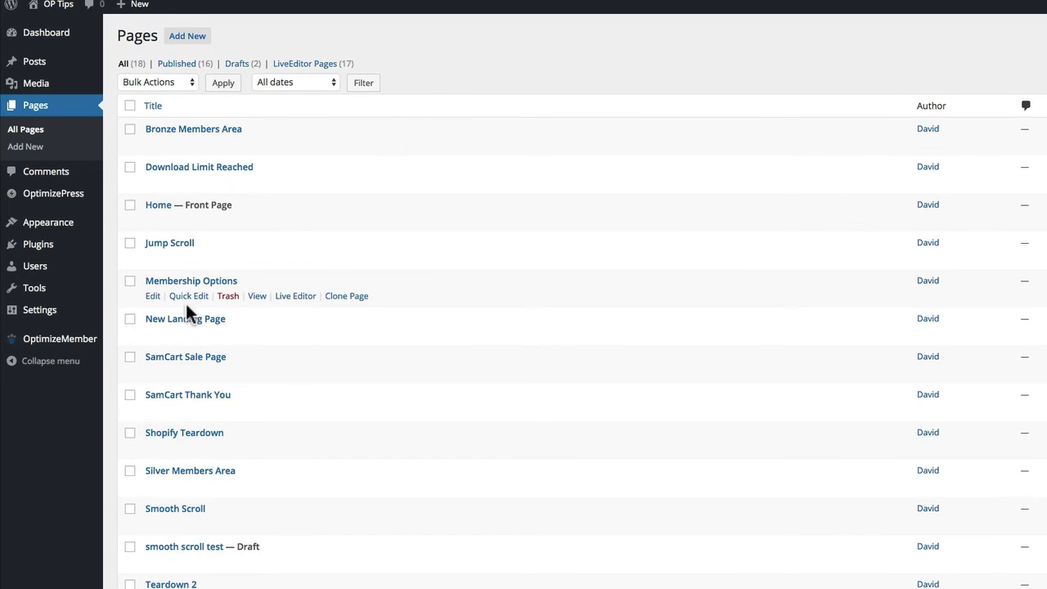
- Open the SamCart Sale Page in an incognito window from the WordPress page list and proceed to checkout through Get Instant Access Now
mouse_move(201, 378)
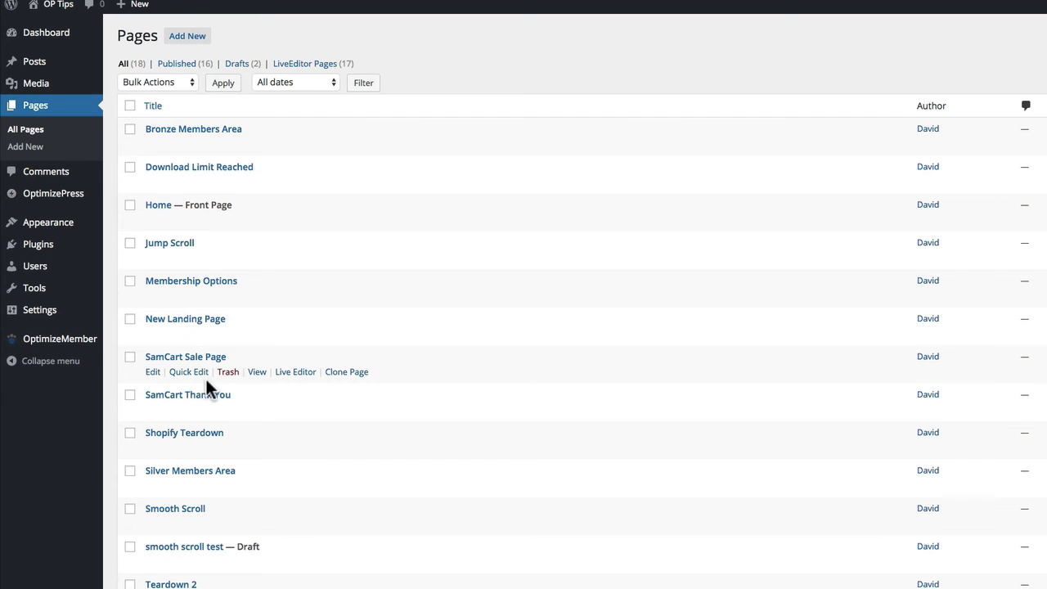
right_click(253, 370)
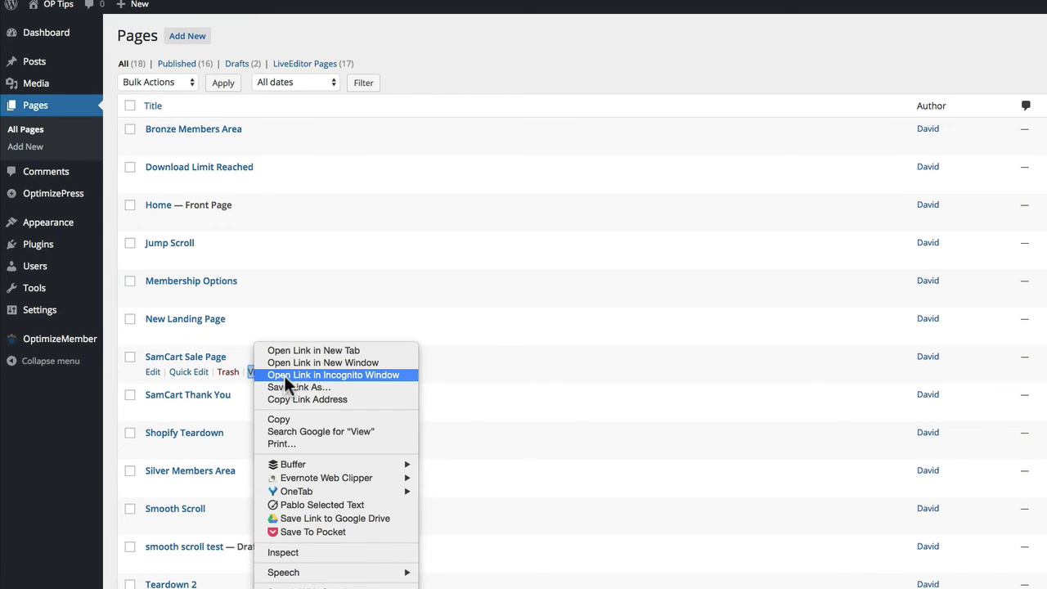
click(284, 376)
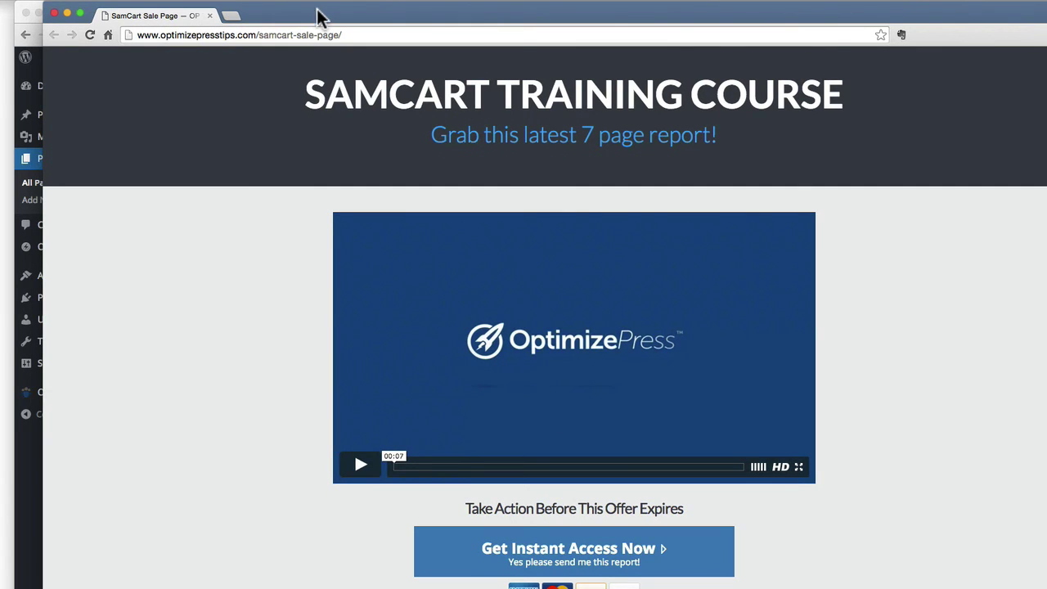
drag(320, 15, 350, 15)
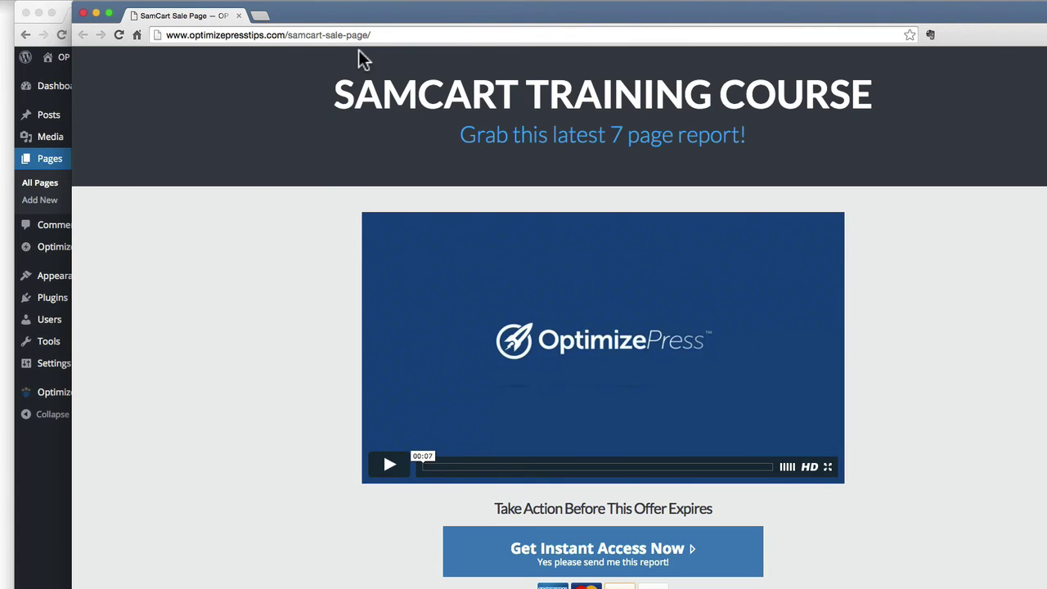
mouse_move(363, 19)
mouse_down()
mouse_move(376, 19)
mouse_move(360, 19)
mouse_up()
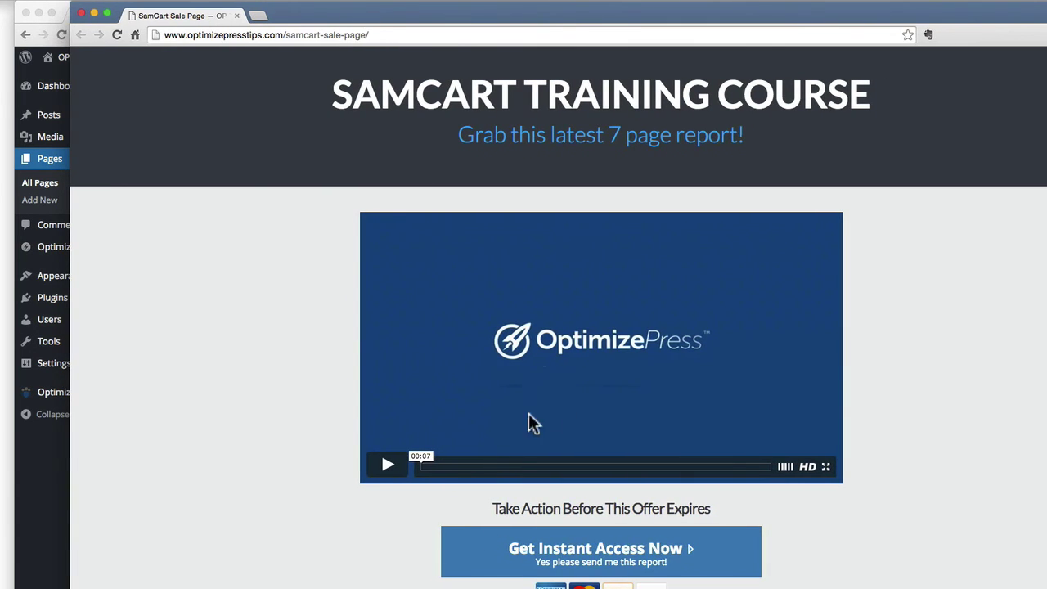
click(554, 572)
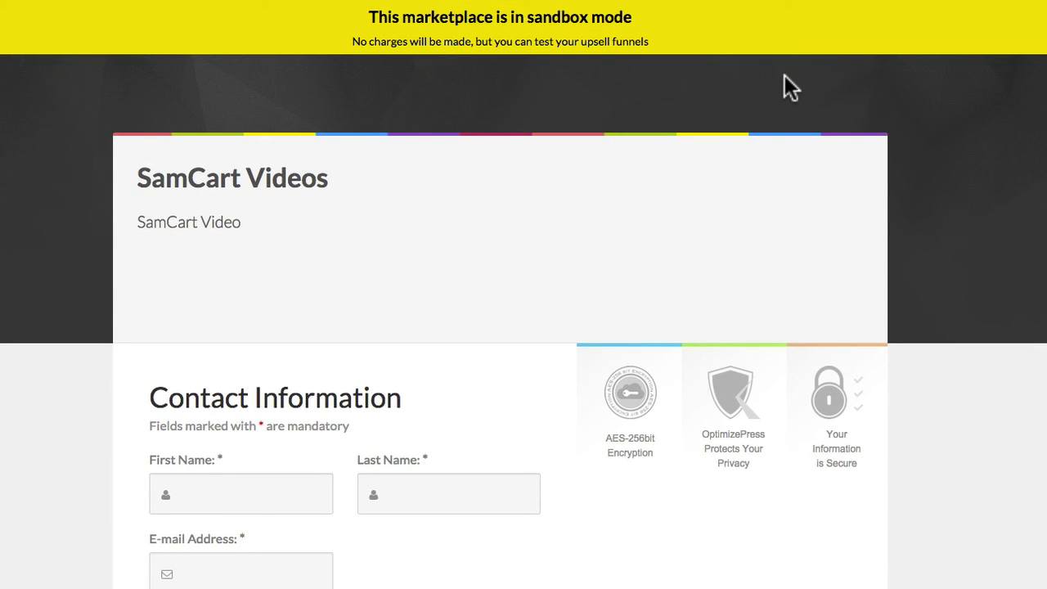
- Fill in the checkout's customer name, e-mail and billing address using the first saved autofill profile
scroll(790, 86, down, 1)
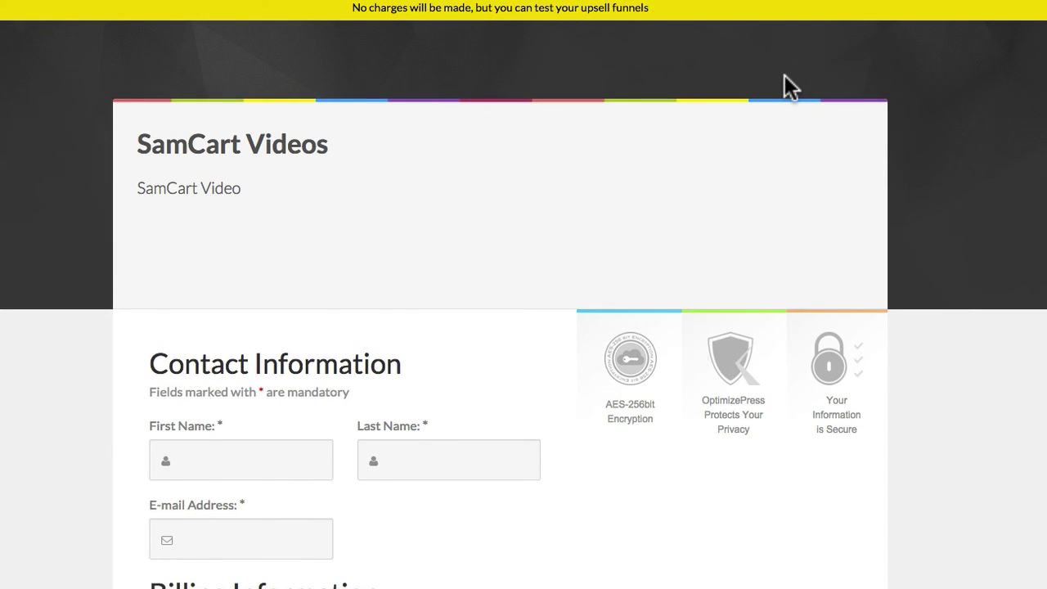
scroll(790, 86, down, 2)
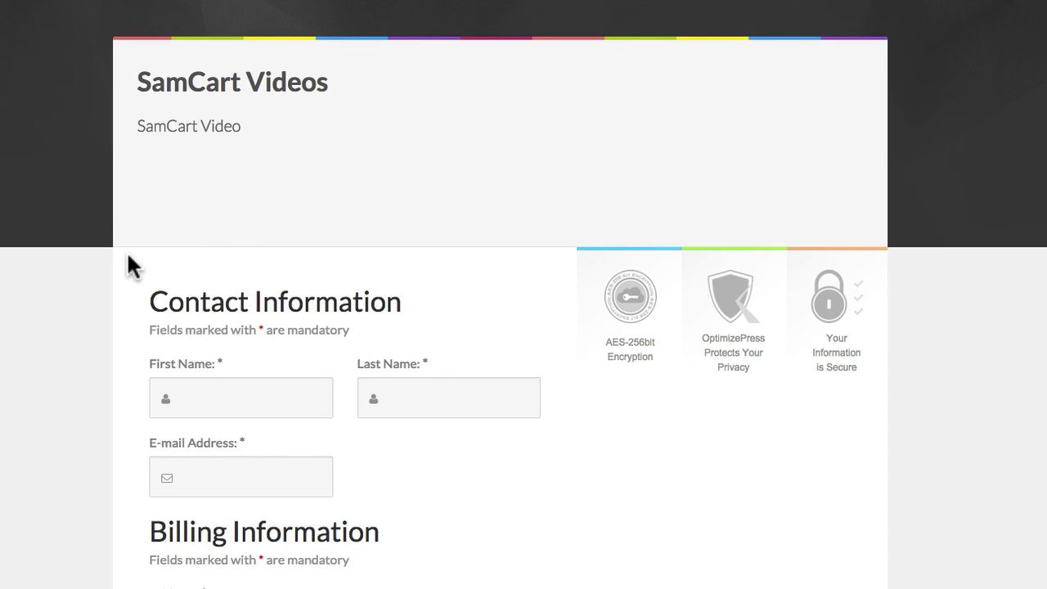
scroll(88, 279, down, 1)
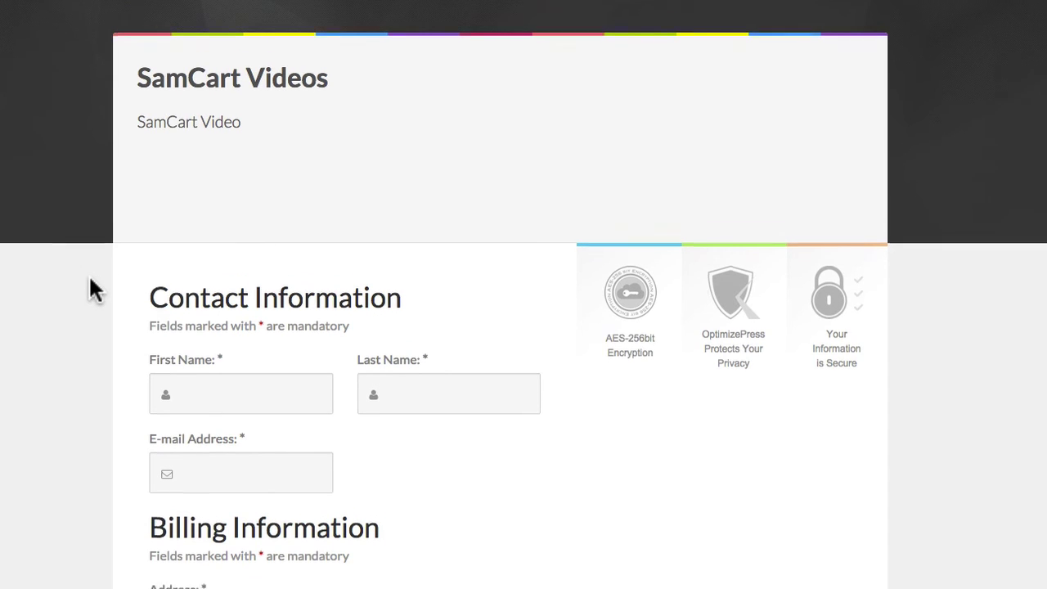
click(230, 356)
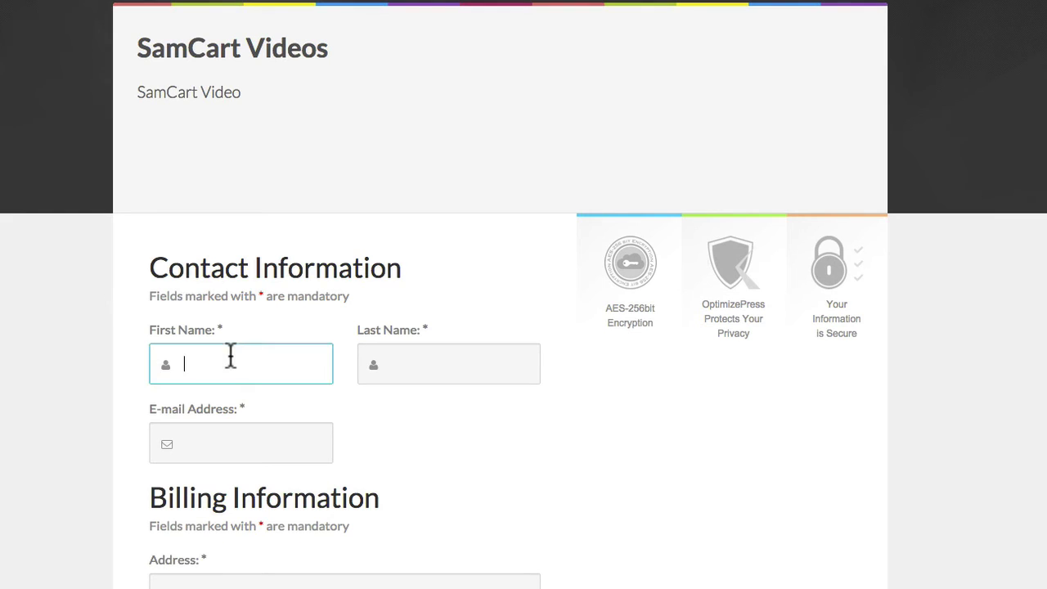
text(David)
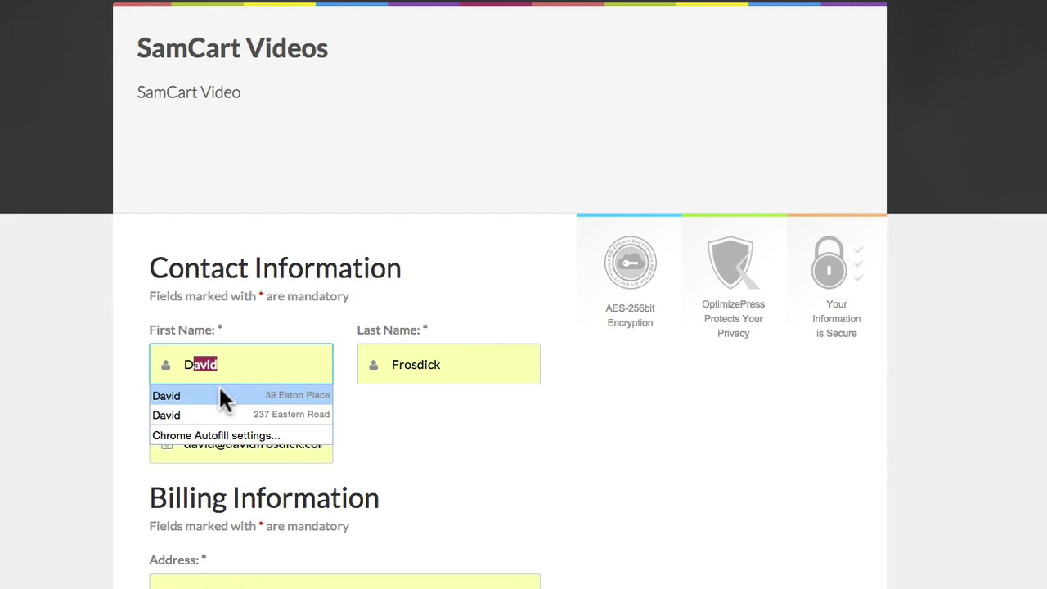
click(220, 389)
scroll(88, 425, down, 3)
scroll(87, 426, down, 2)
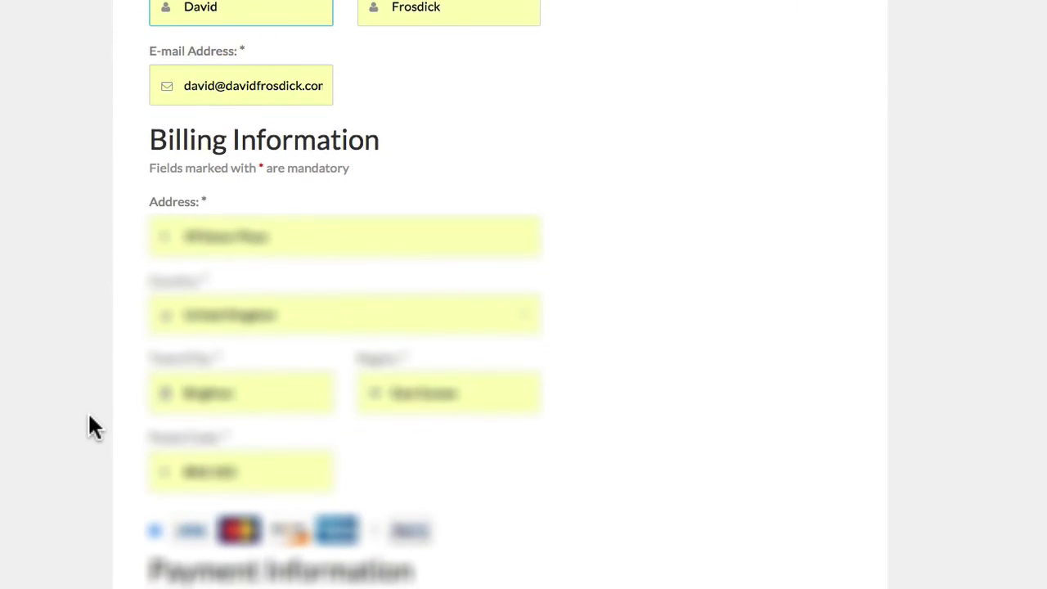
- Review the contact, billing and payment details on the SamCart checkout form and place the test order
scroll(90, 421, up, 3)
double_click(206, 288)
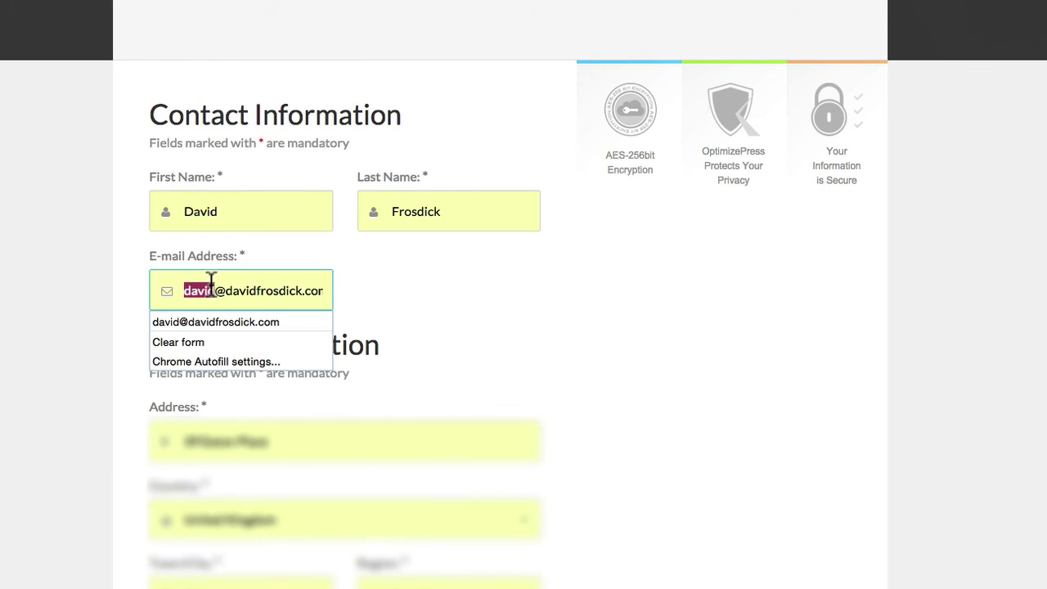
click(77, 289)
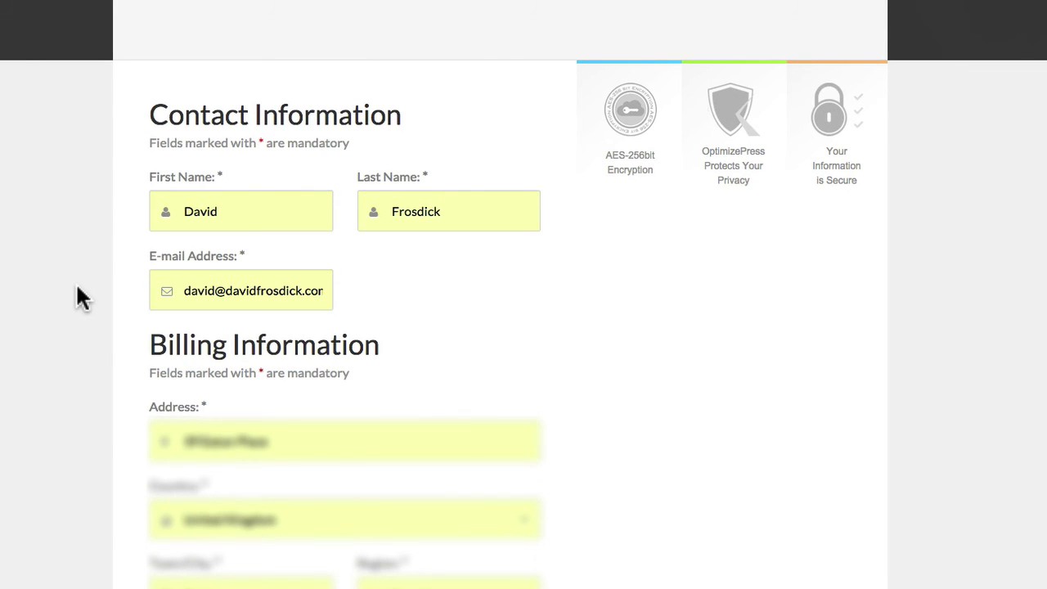
scroll(76, 288, down, 1)
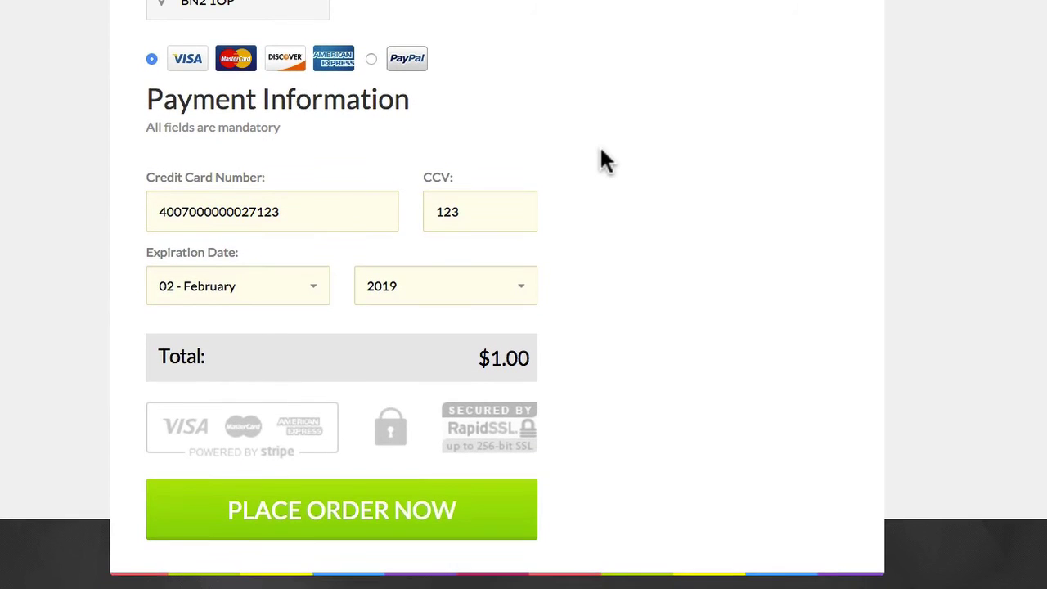
scroll(602, 151, up, 5)
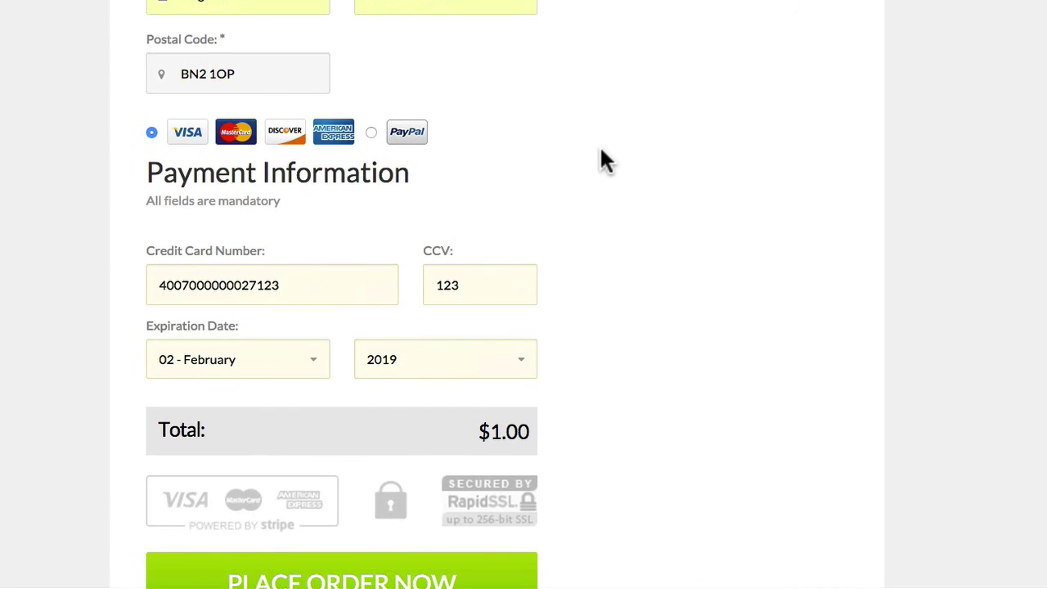
scroll(602, 152, up, 3)
scroll(602, 152, down, 7)
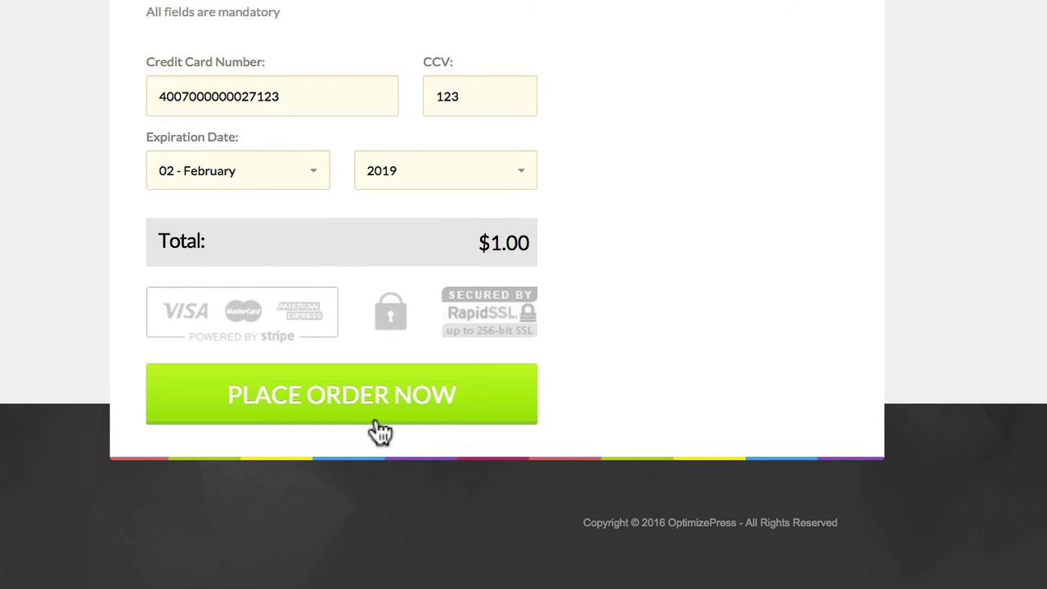
click(358, 409)
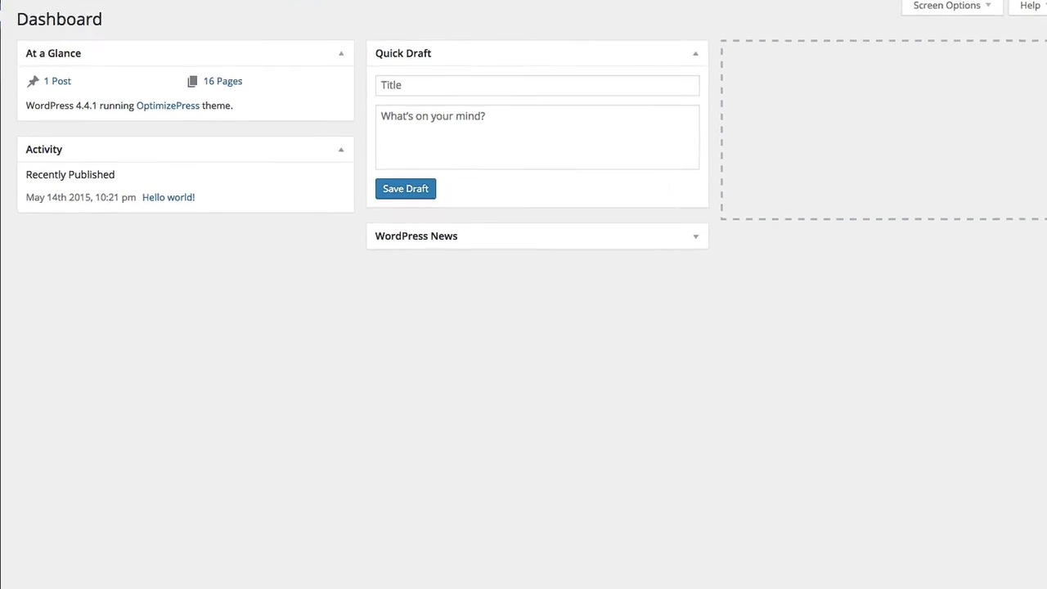
- Open the profile of the user with the SamCart role from the WordPress user list and inspect the available role options
mouse_move(24, 277)
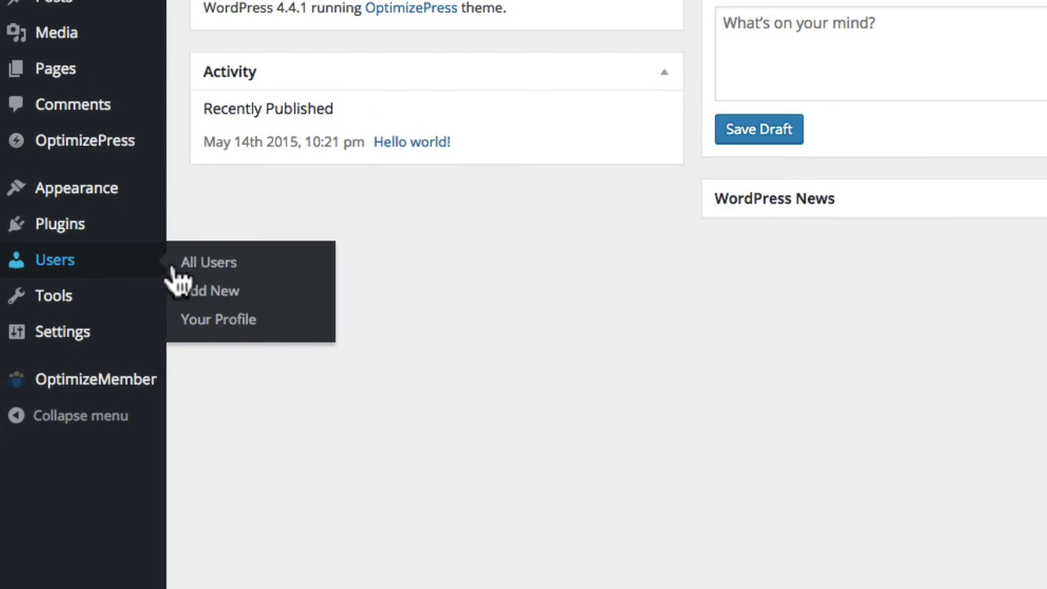
click(190, 272)
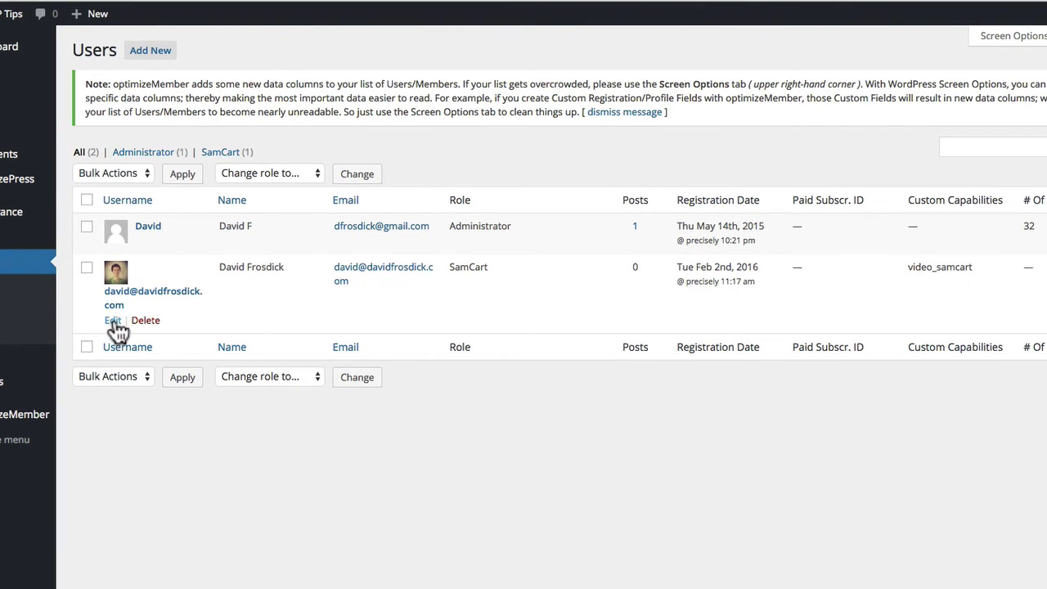
click(113, 321)
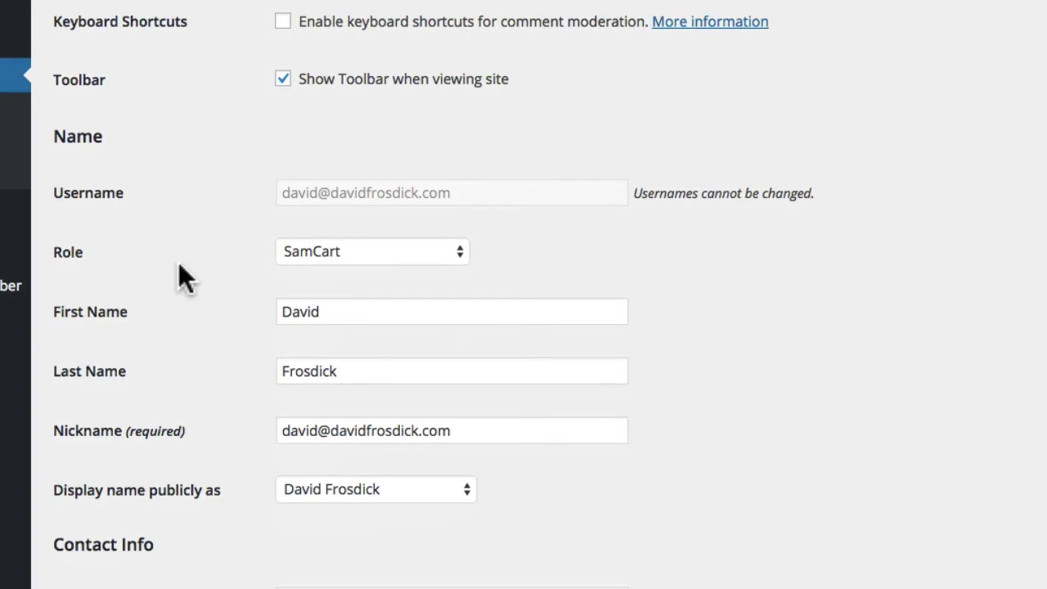
click(421, 252)
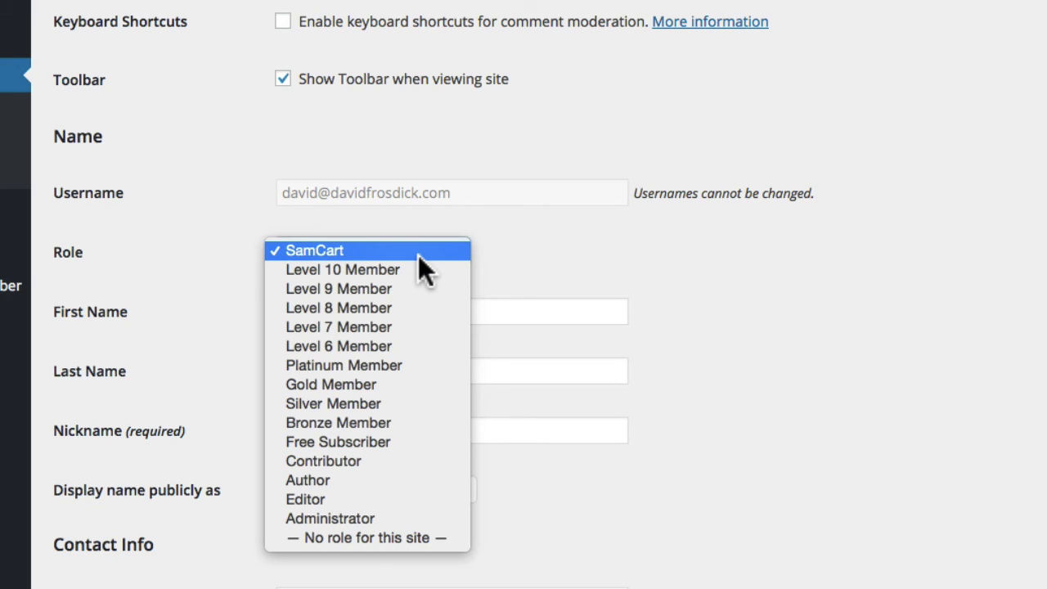
click(765, 286)
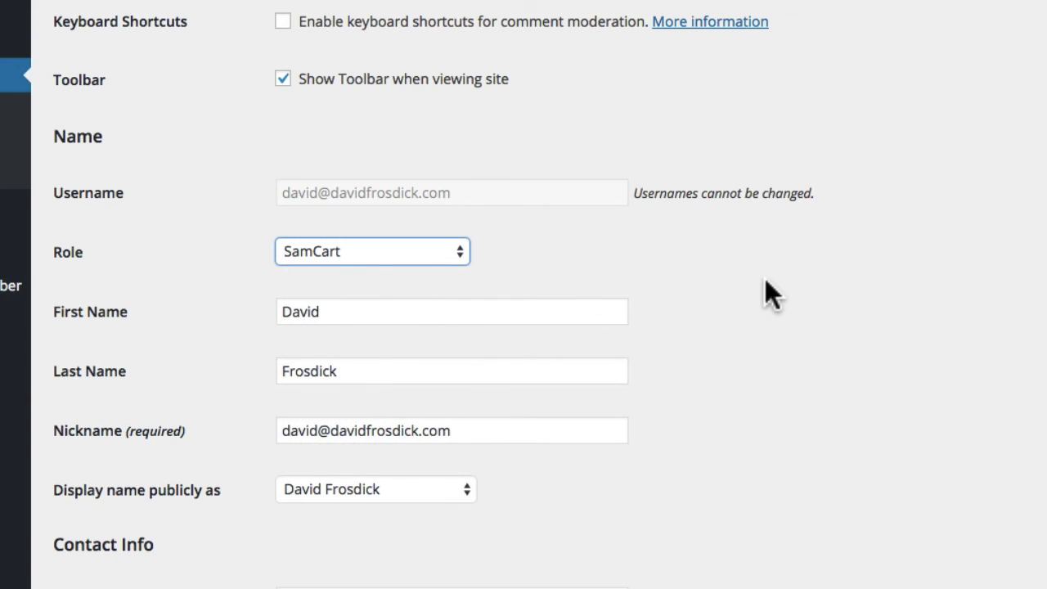